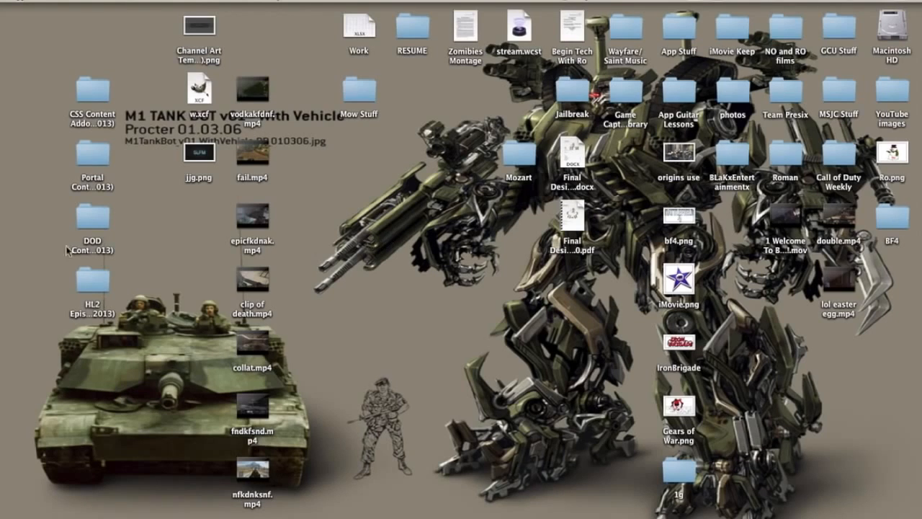
- Switch to iMovie with the iMovie Tutorials project
mouse_move(3, 242)
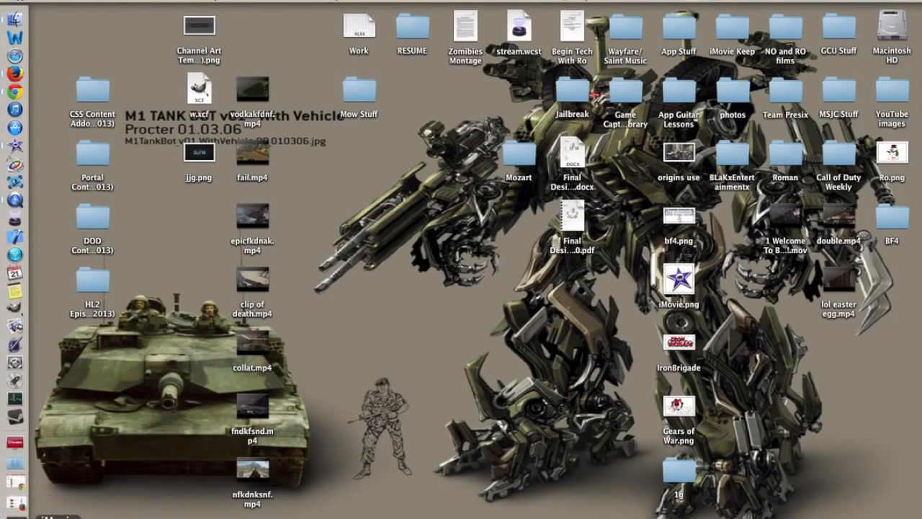
click(11, 517)
drag(368, 13, 368, 11)
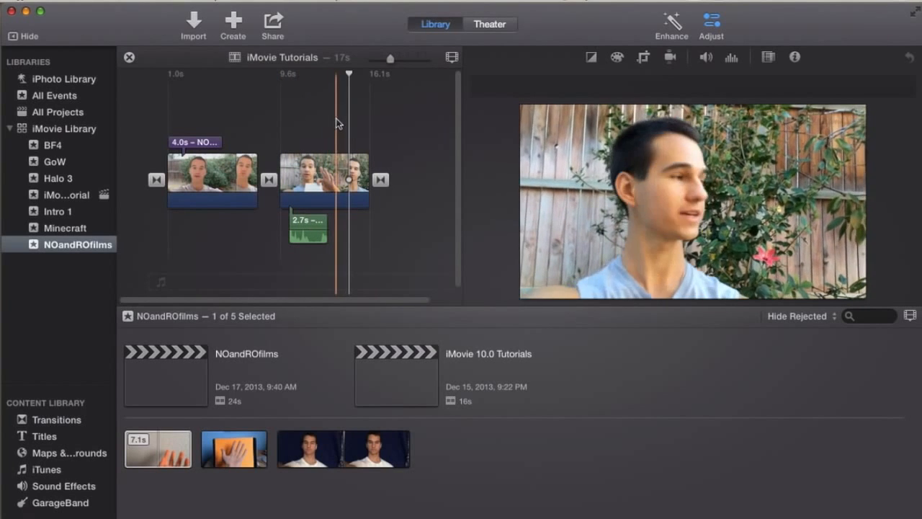
- Examine the IMG_0067 hand clip in the NOandROfilms event and the second clip in the project timeline
click(319, 117)
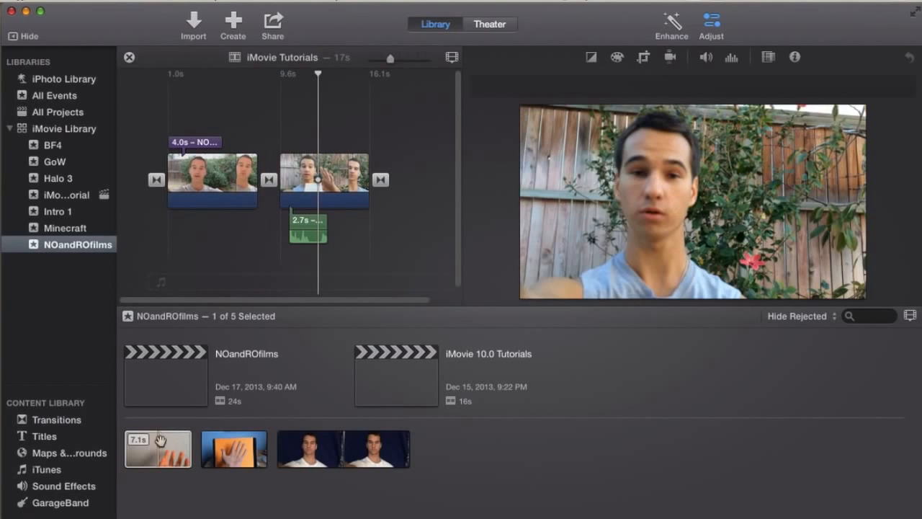
click(162, 490)
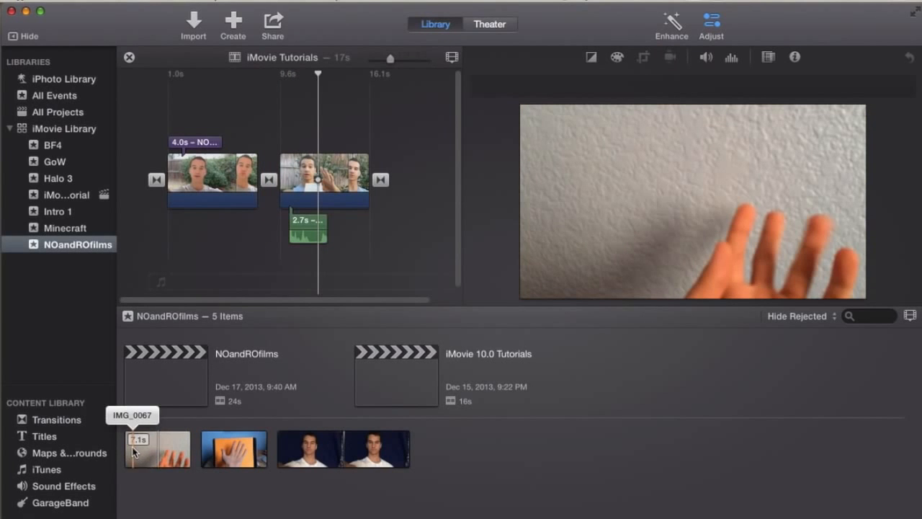
mouse_move(717, 179)
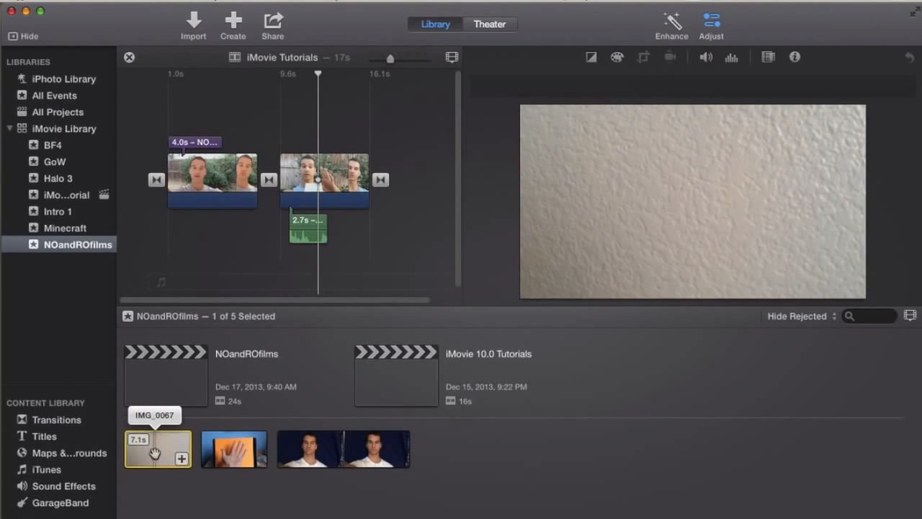
mouse_move(151, 452)
mouse_down()
mouse_move(199, 428)
mouse_move(164, 448)
mouse_move(150, 444)
mouse_up()
click(183, 490)
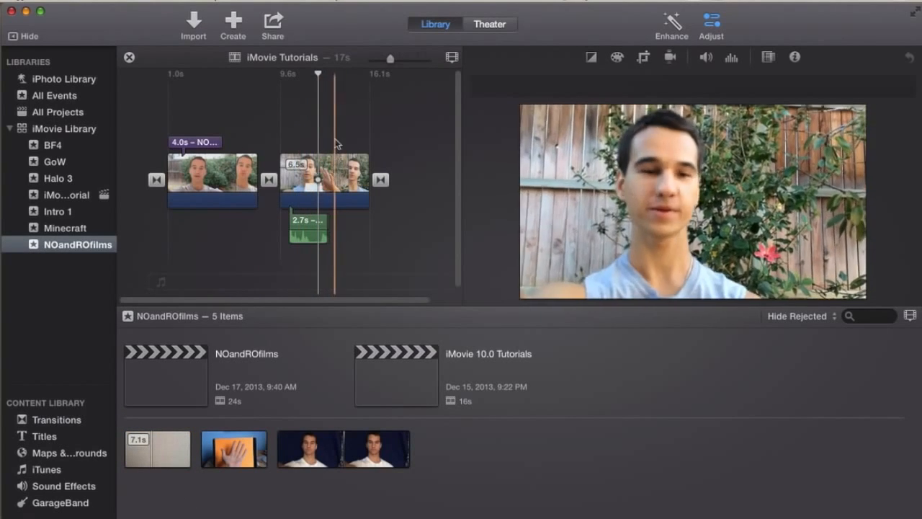
drag(276, 111, 375, 116)
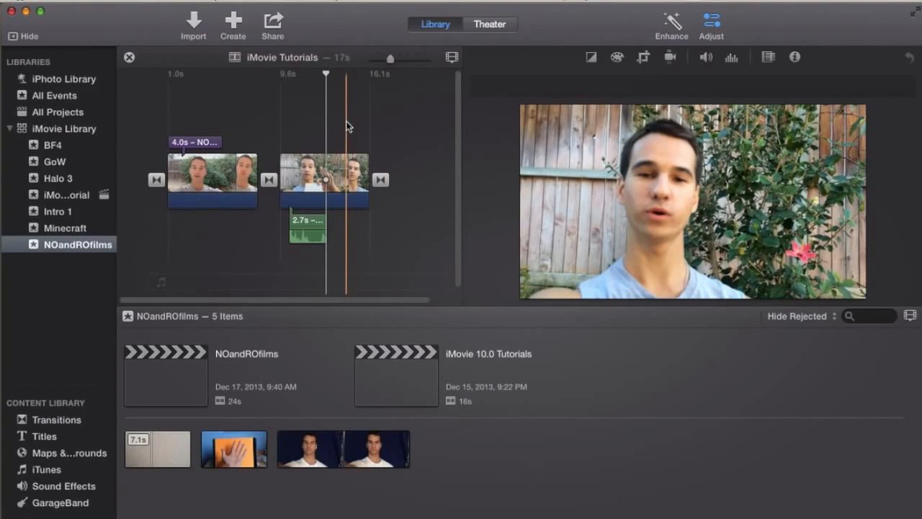
click(342, 119)
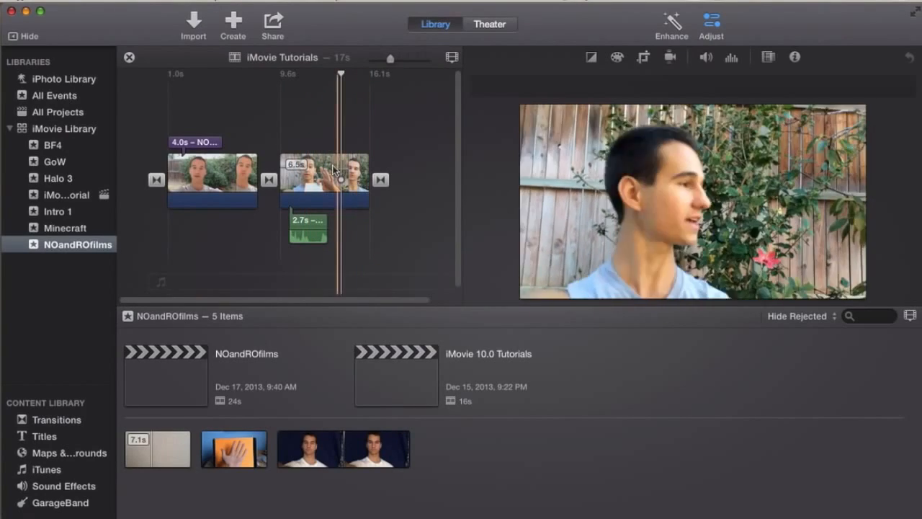
click(328, 173)
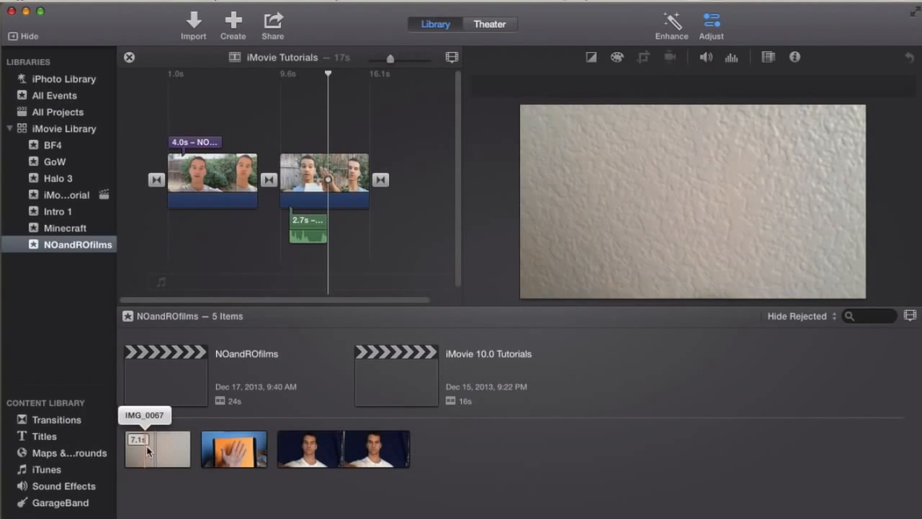
- Overlay the IMG_0067 hand clip above the second clip in the iMovie Tutorials timeline
click(160, 456)
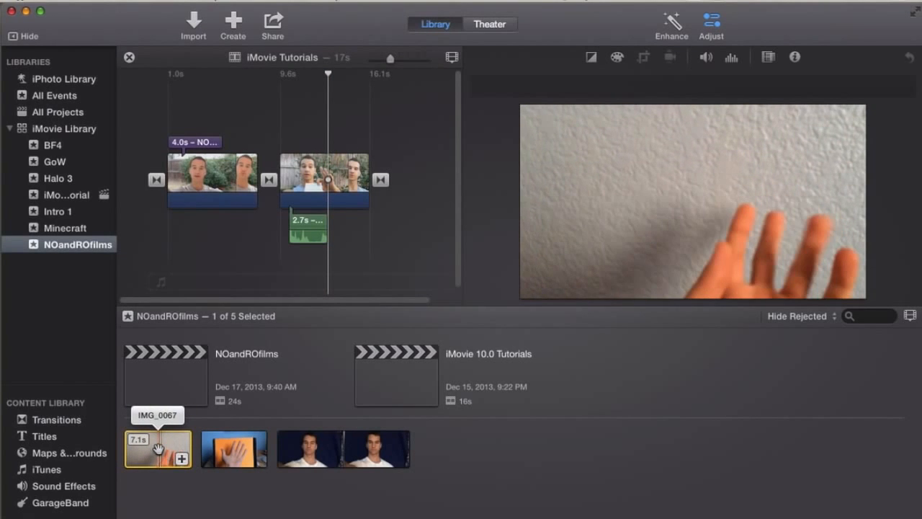
drag(160, 455, 292, 121)
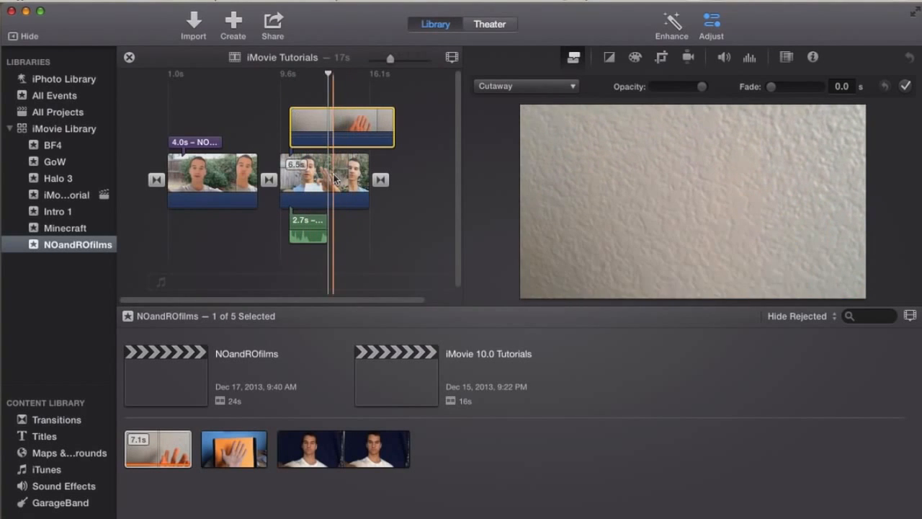
click(337, 125)
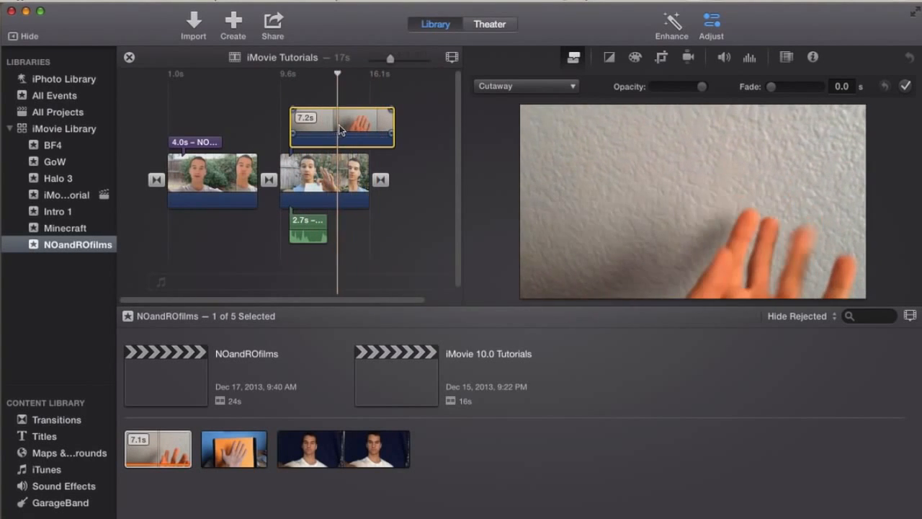
- Change the overlaid hand clip's video overlay mode from Cutaway to Green/Blue Screen
click(709, 24)
click(709, 24)
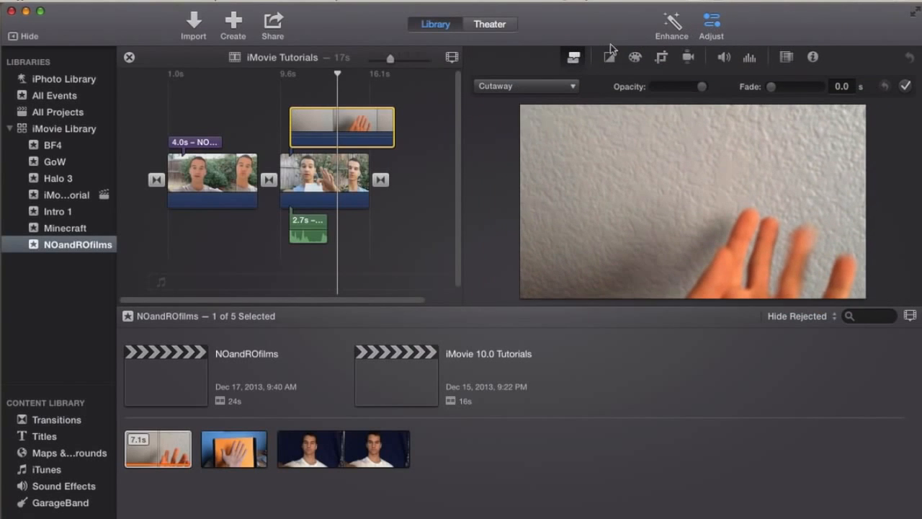
click(572, 88)
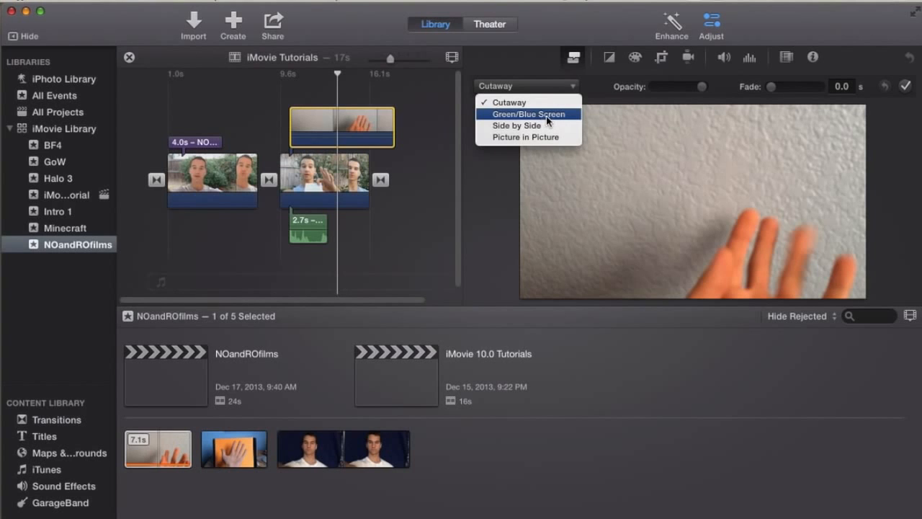
click(546, 114)
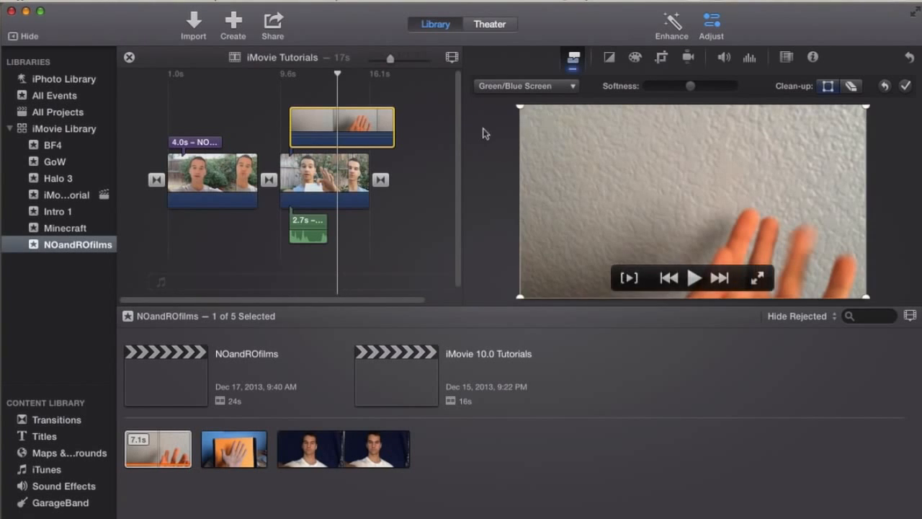
- At a frame showing the hand, try a high keying softness and return it to the middle setting
click(322, 132)
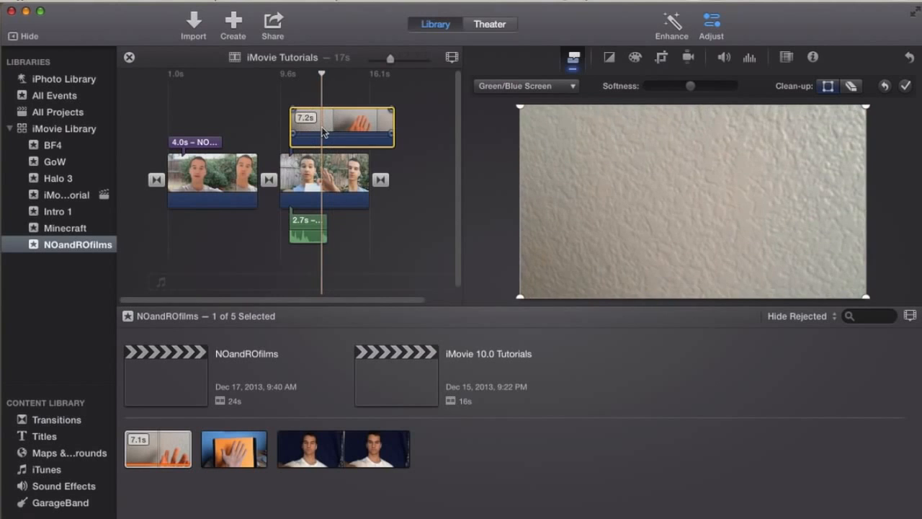
click(362, 128)
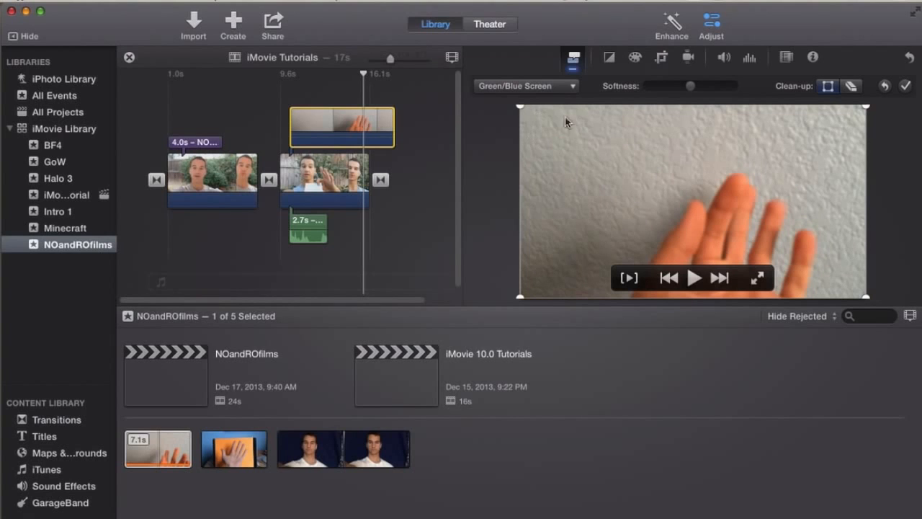
drag(688, 88, 749, 87)
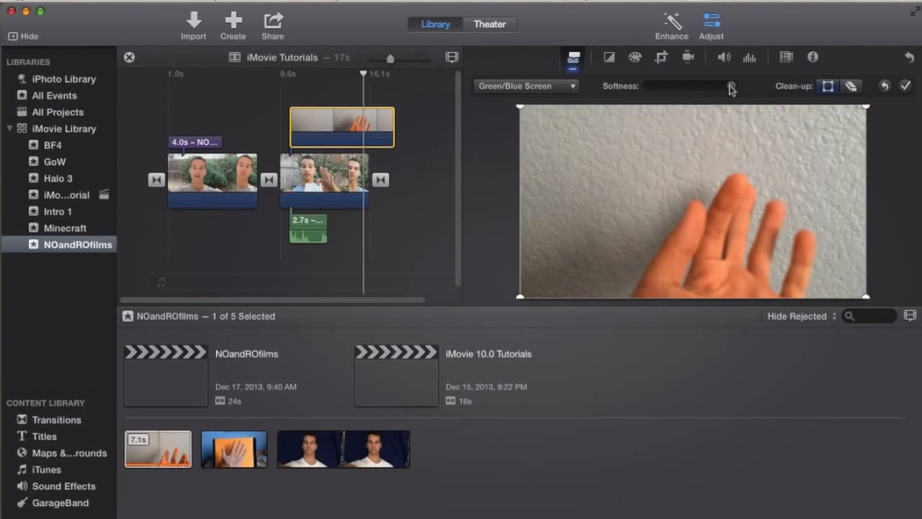
mouse_move(688, 90)
mouse_down()
mouse_move(634, 90)
mouse_move(691, 87)
mouse_up()
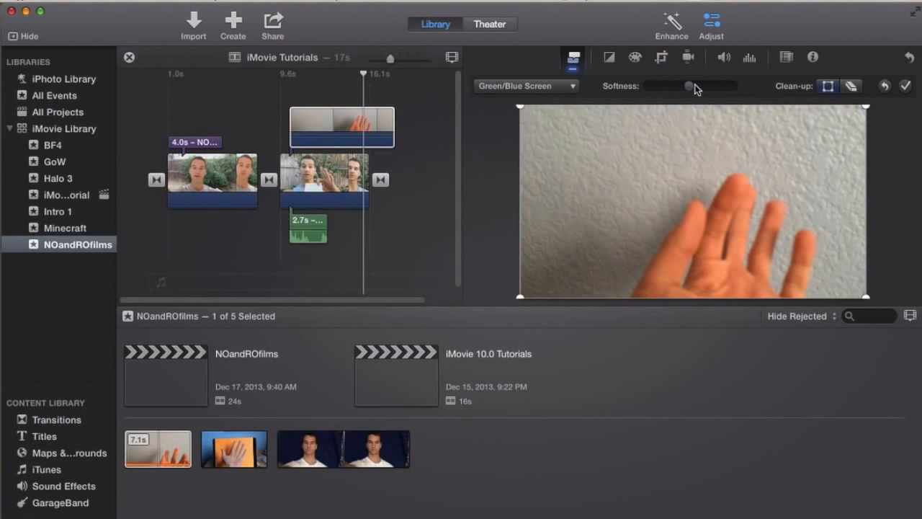
- Using the Clean-up crop, pull the overlay's upper-left, lower-left and upper-right corners inward around the hand
click(828, 87)
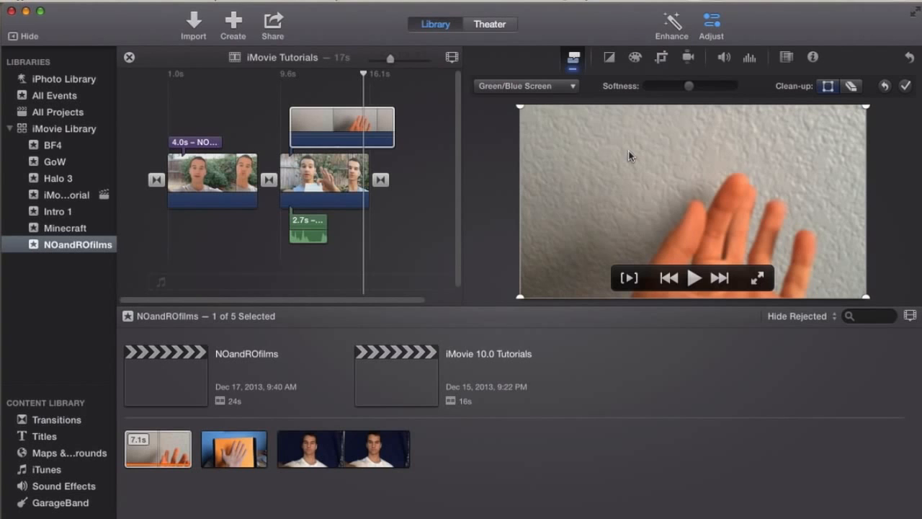
drag(521, 111, 651, 201)
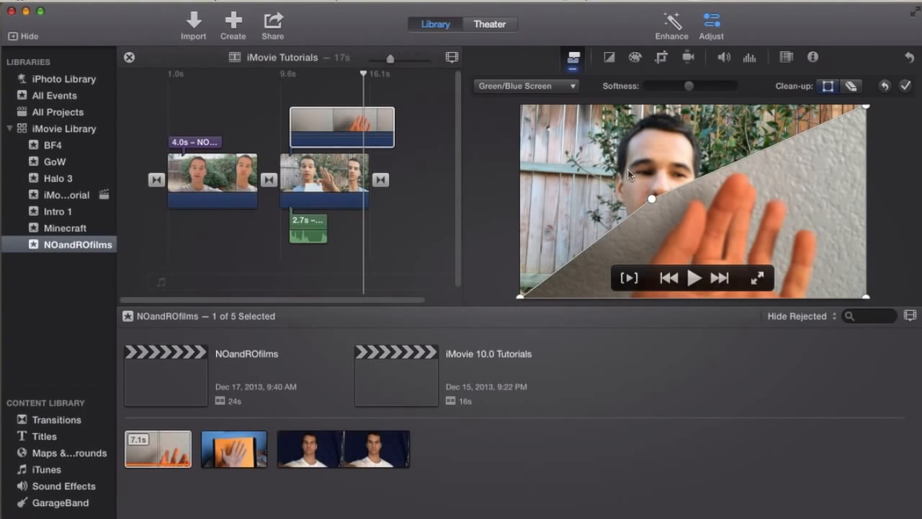
drag(520, 296, 600, 286)
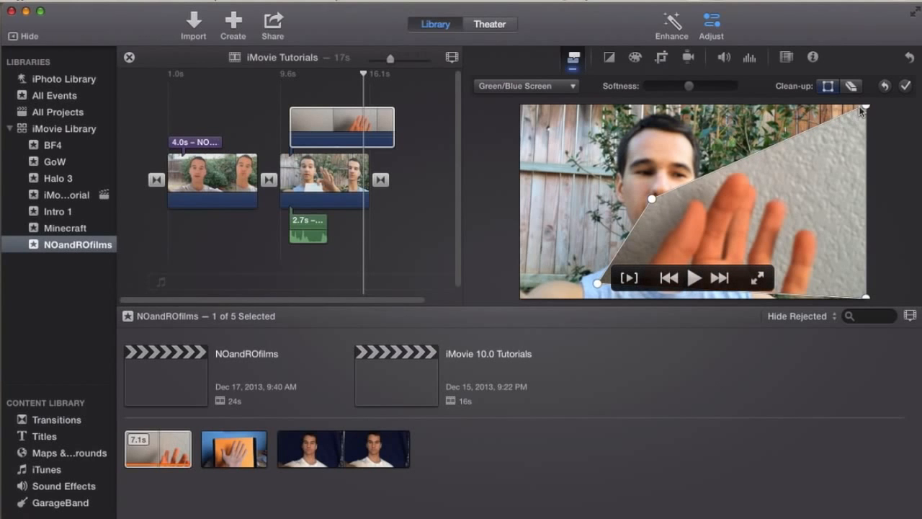
drag(867, 108, 764, 163)
- Return the overlay's three moved crop corners to the corners of the frame
drag(767, 167, 891, 93)
drag(650, 202, 488, 84)
drag(599, 287, 503, 303)
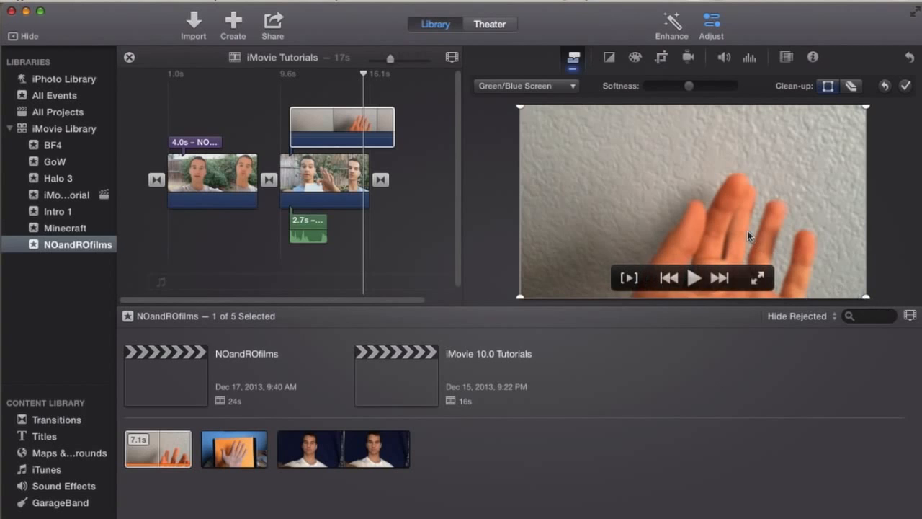
- Apply the Clean-up eraser to the wall and to the hand and fingers in the overlay
click(852, 86)
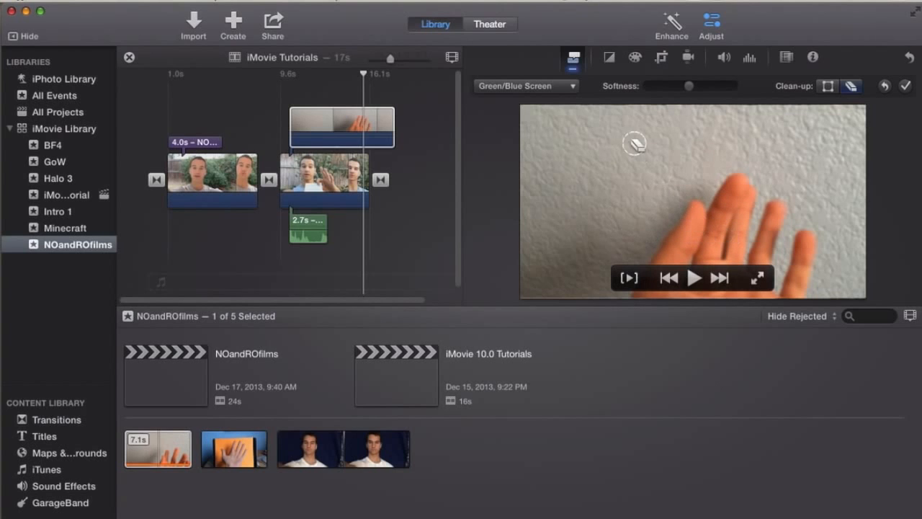
click(588, 149)
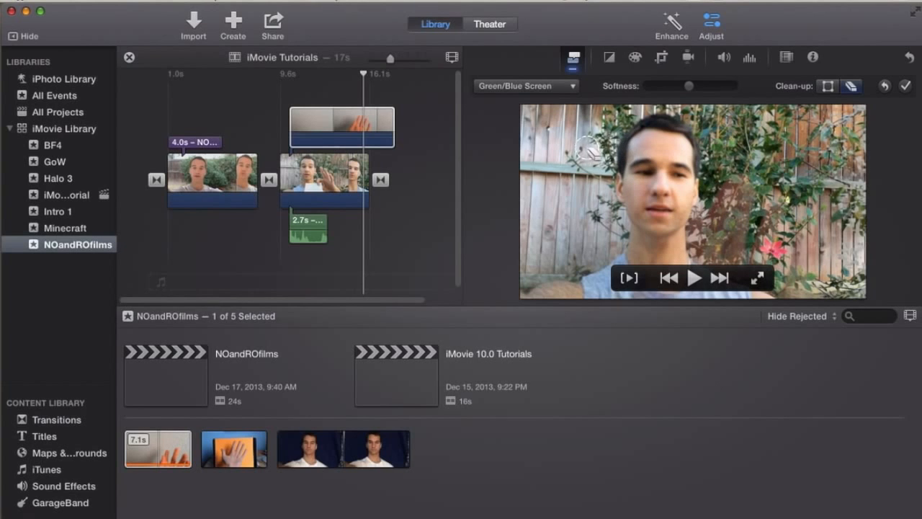
click(727, 198)
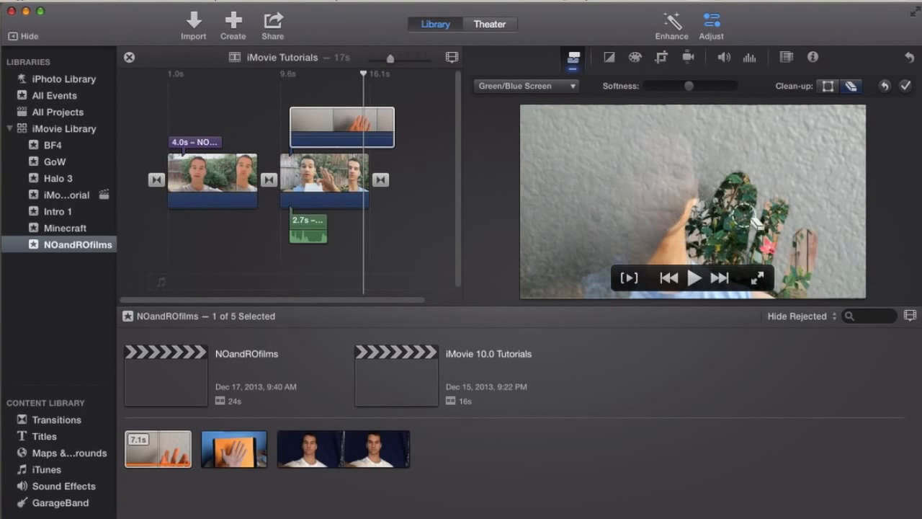
mouse_move(750, 234)
mouse_down()
mouse_move(725, 233)
mouse_move(782, 245)
mouse_up()
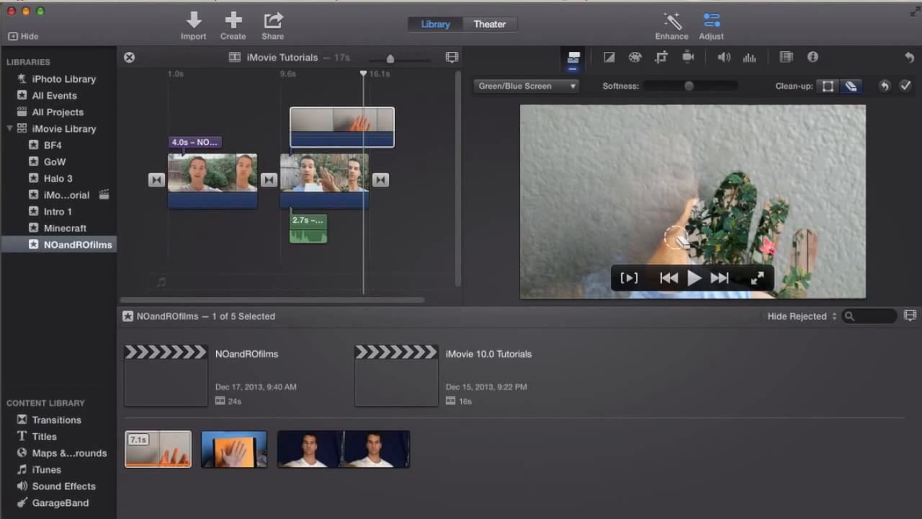
- Play back the keyed IMG_0067 overlay and delete it from the timeline
click(395, 232)
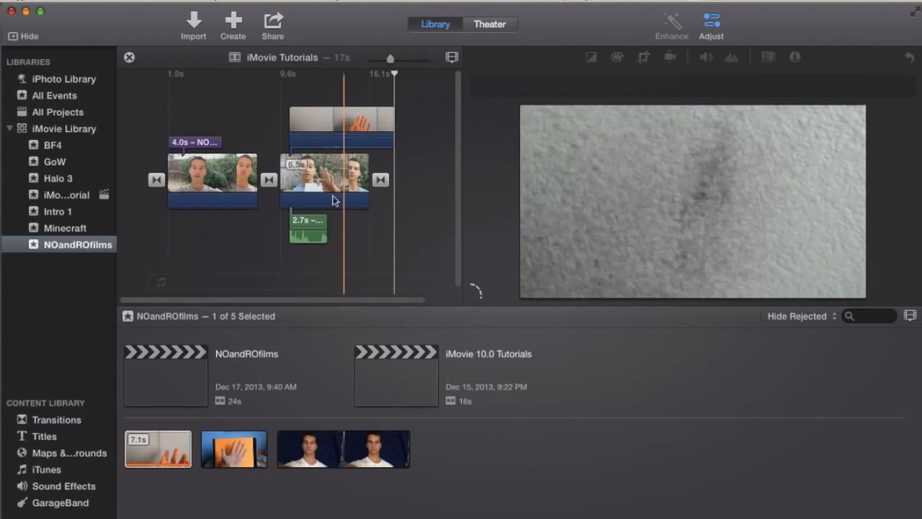
key(space)
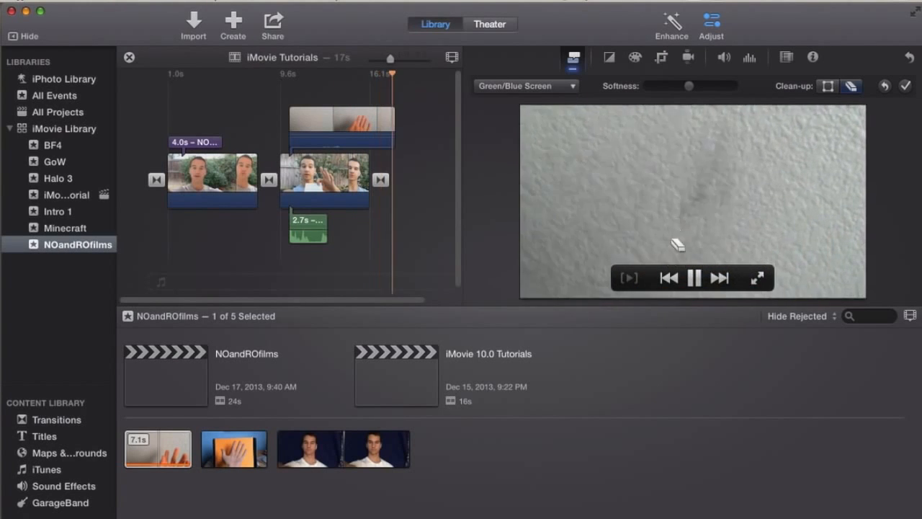
key(space)
click(355, 128)
key(space)
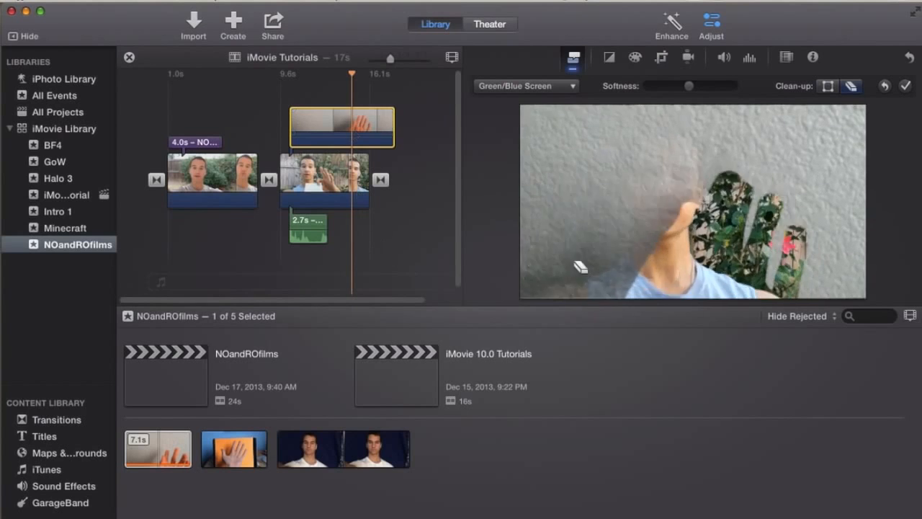
key(space)
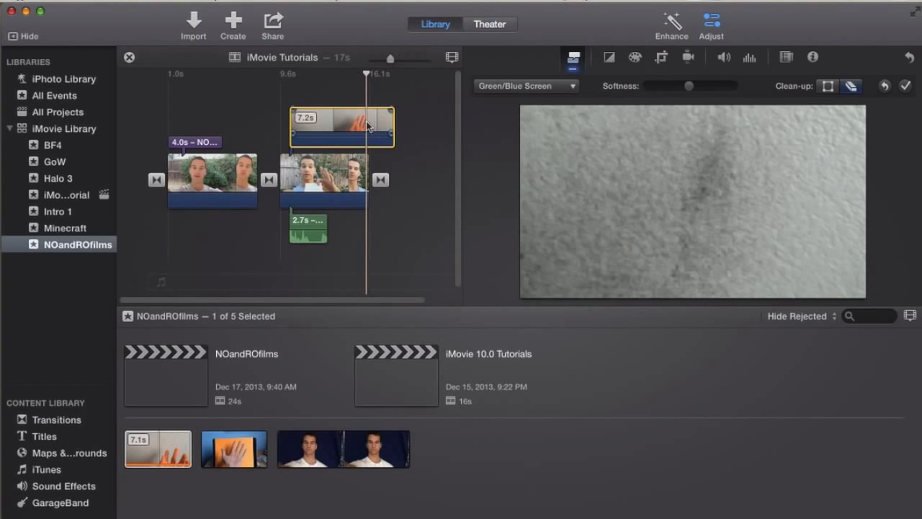
click(366, 122)
key(Delete)
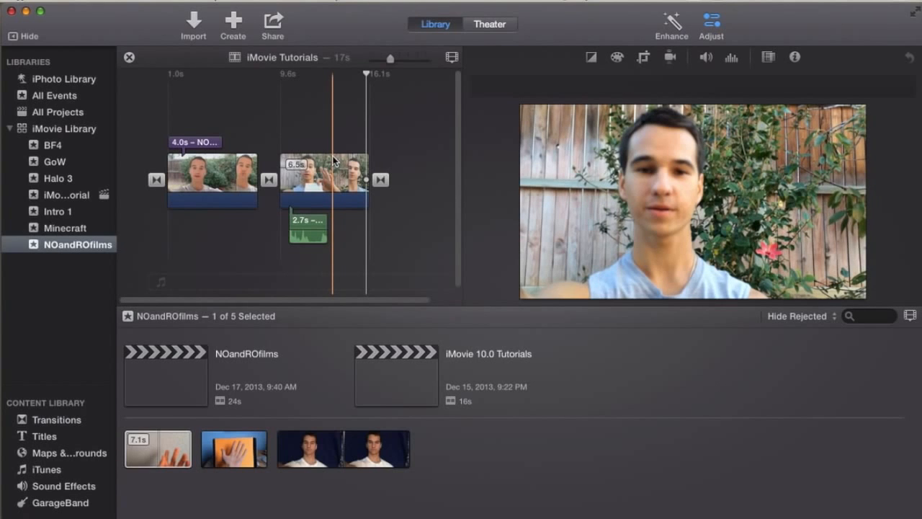
- Overlay the orange-background hand clip IMG_0068 above the second timeline clip, starting slightly after that clip begins
click(326, 141)
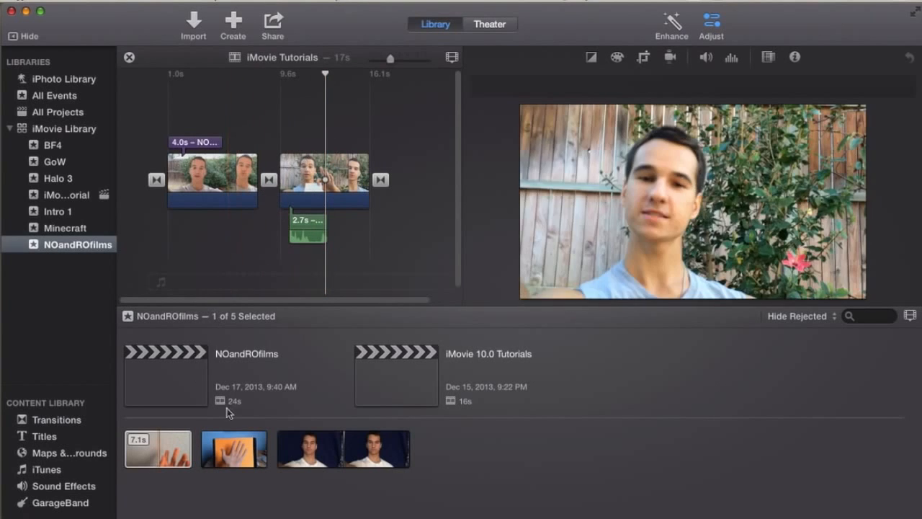
click(243, 497)
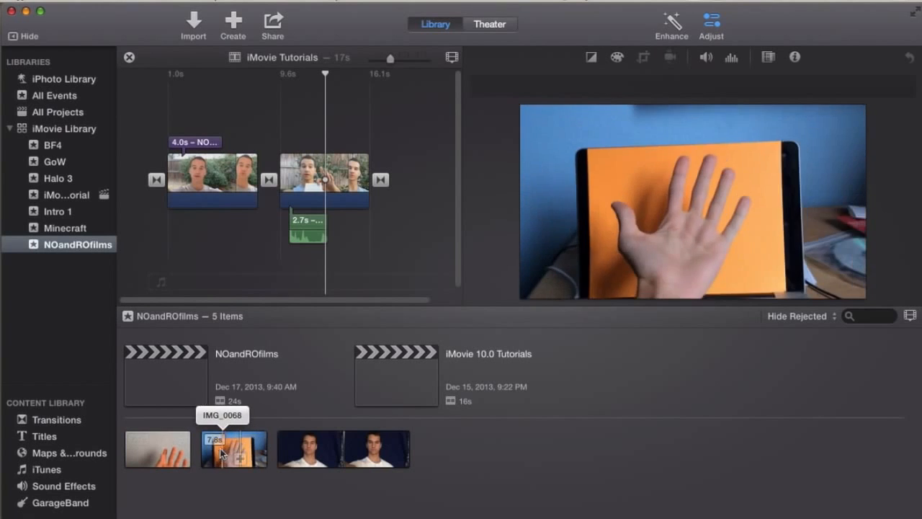
click(233, 440)
drag(240, 447, 303, 119)
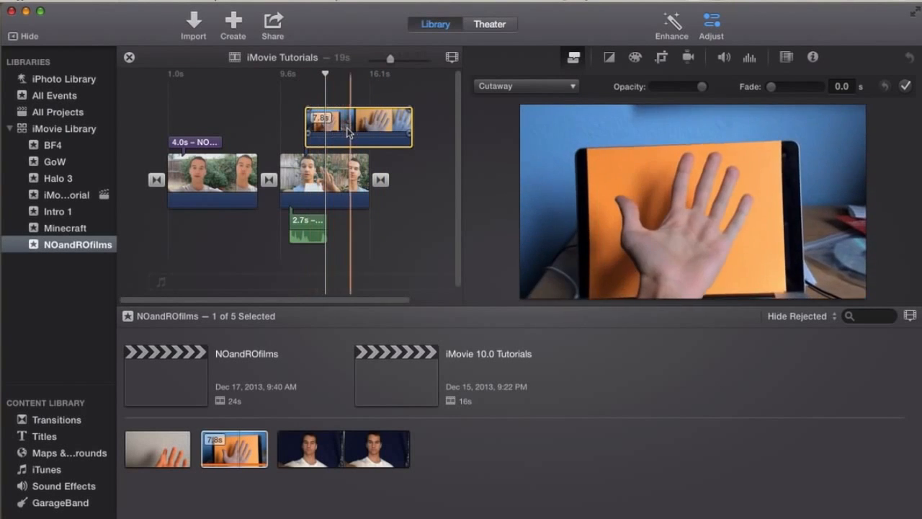
- Shift the orange-background hand overlay earlier to begin above the end of the first timeline clip and set it to Green/Blue Screen
mouse_move(346, 123)
mouse_down()
mouse_move(330, 123)
mouse_move(349, 127)
mouse_up()
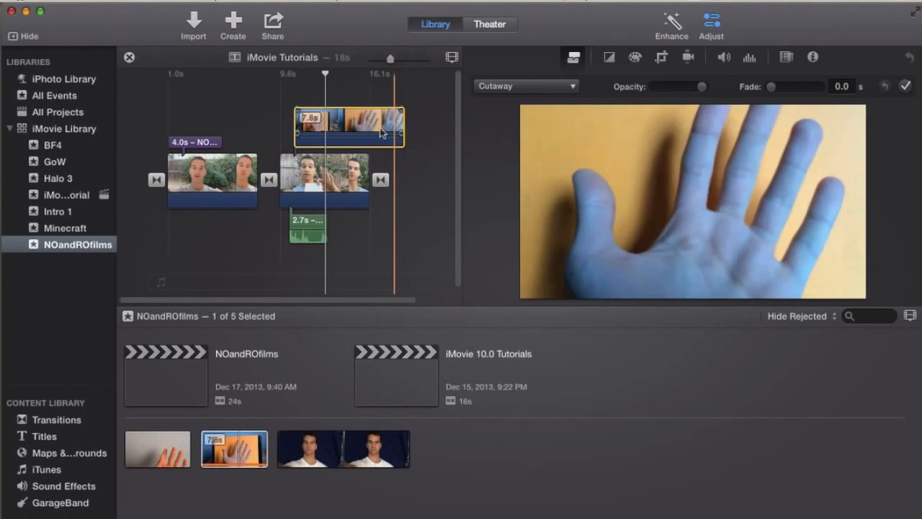
drag(360, 124, 314, 134)
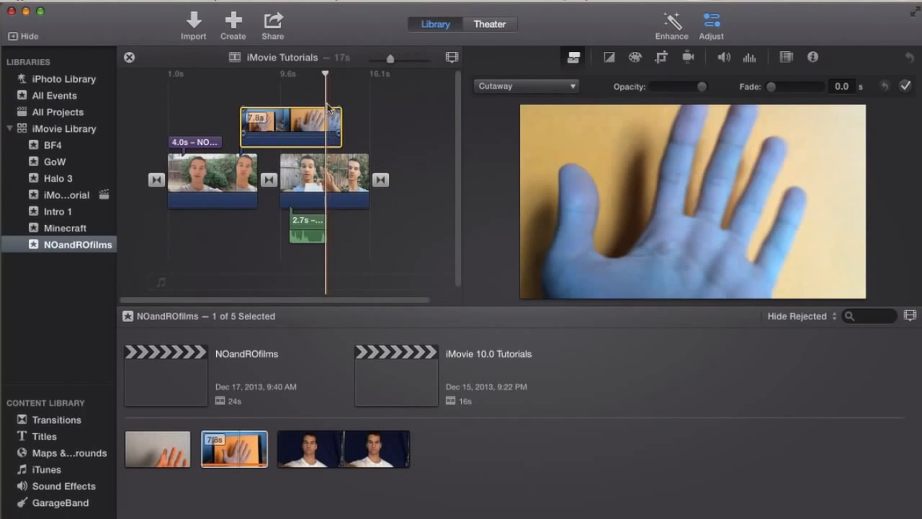
click(555, 90)
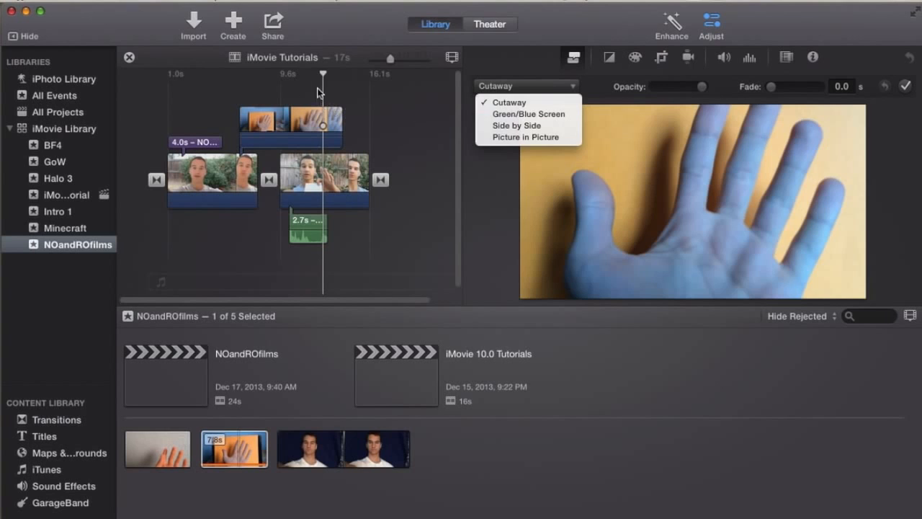
click(540, 115)
click(235, 98)
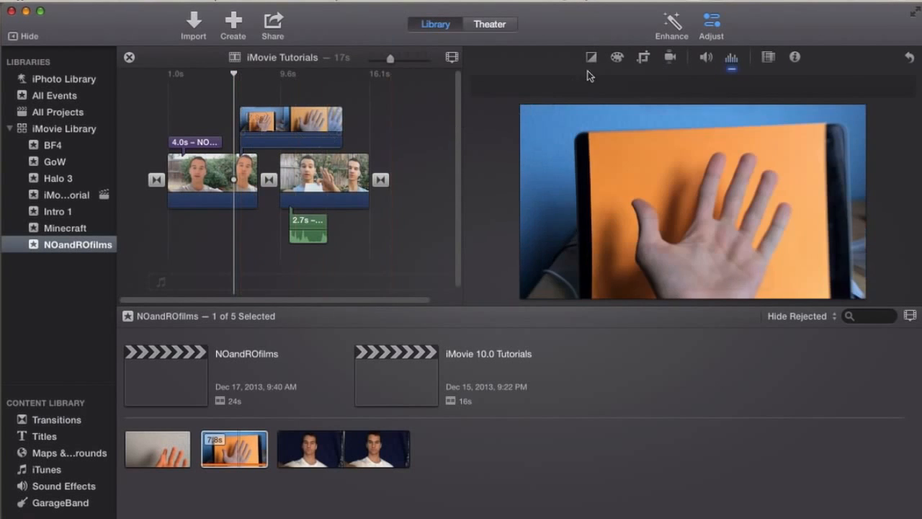
click(254, 119)
click(248, 116)
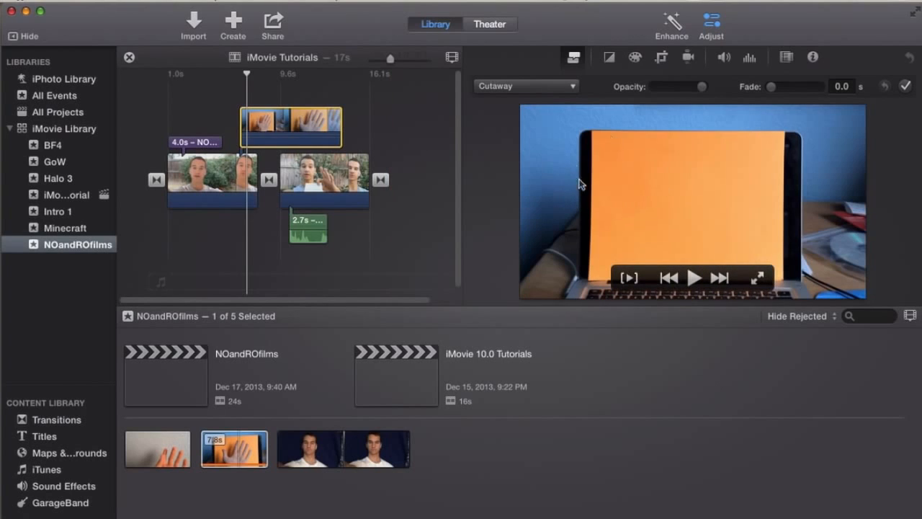
click(548, 86)
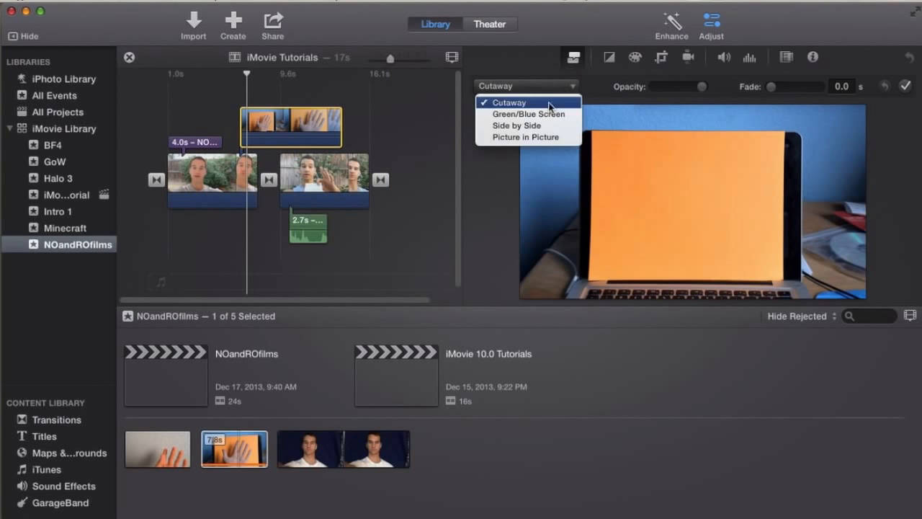
click(554, 115)
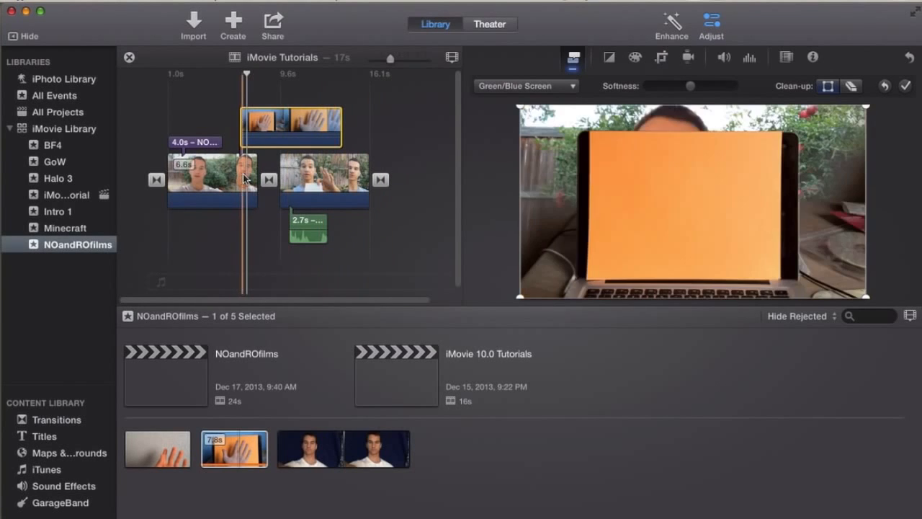
- Play back the keyed orange-background overlay and examine how the hand, orange sheet and surroundings are keyed over the project clips
key(space)
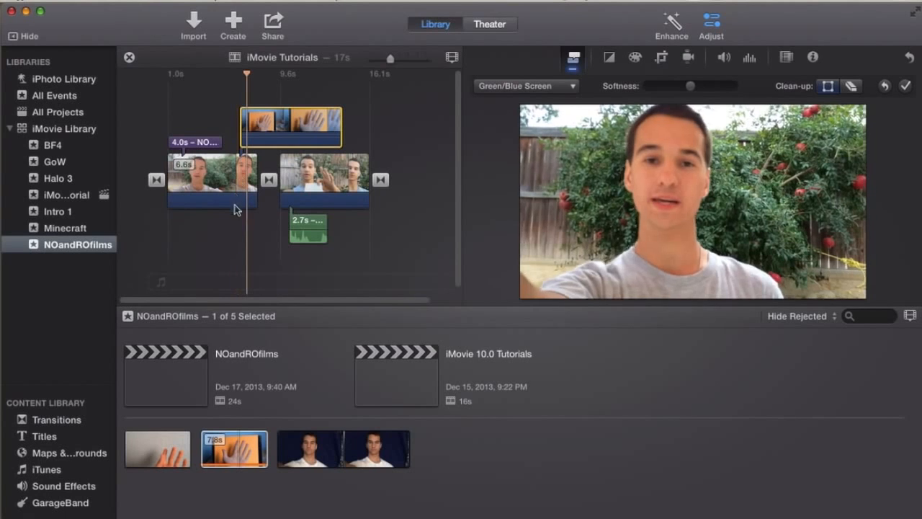
key(XF86AudioLowerVolume)
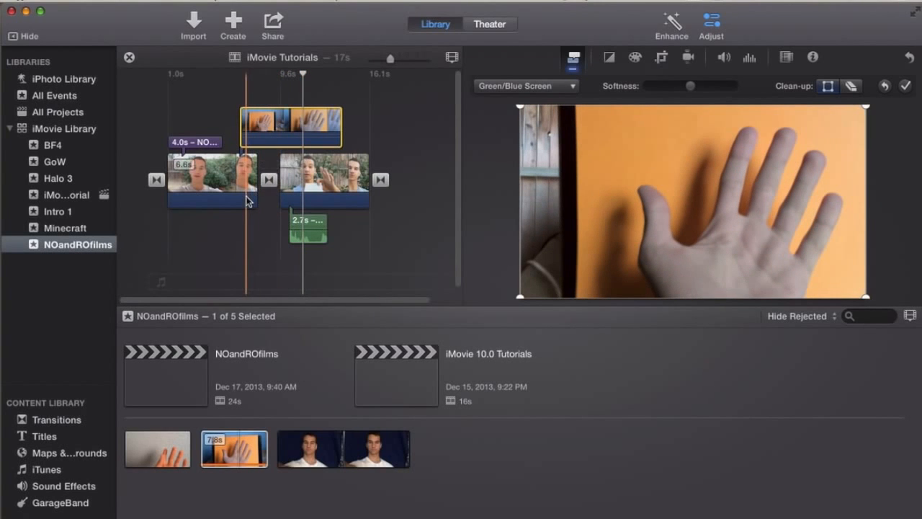
key(space)
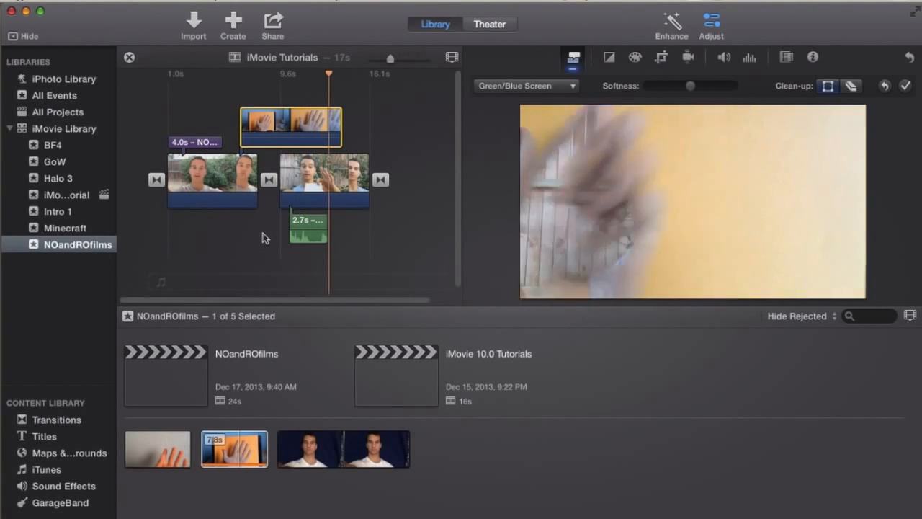
click(338, 154)
click(521, 86)
click(521, 87)
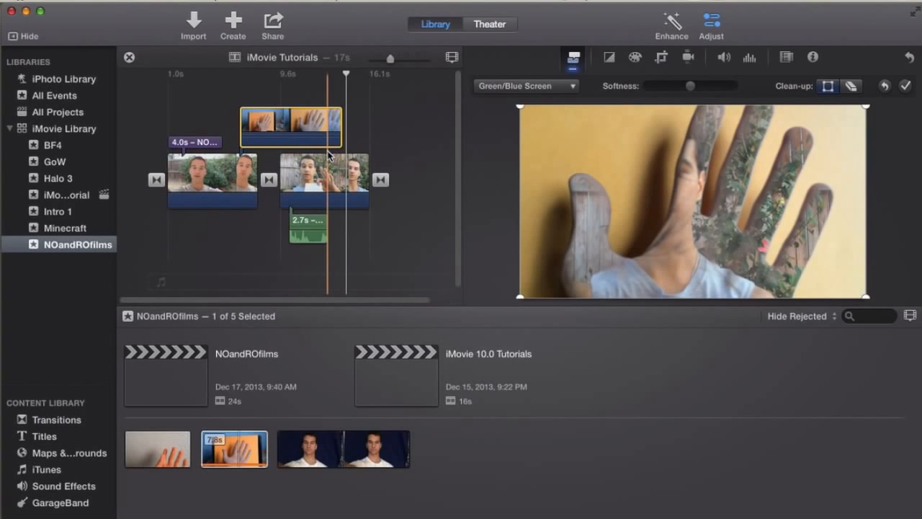
click(377, 113)
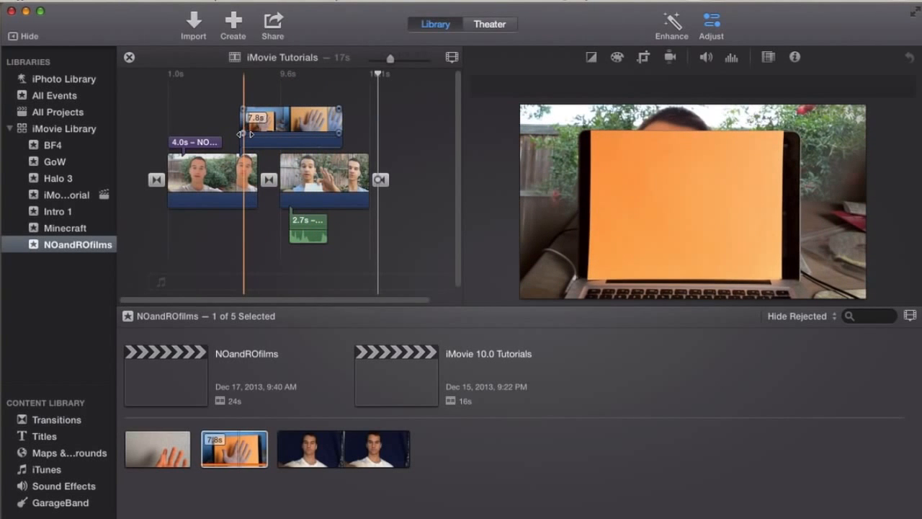
click(243, 134)
key(space)
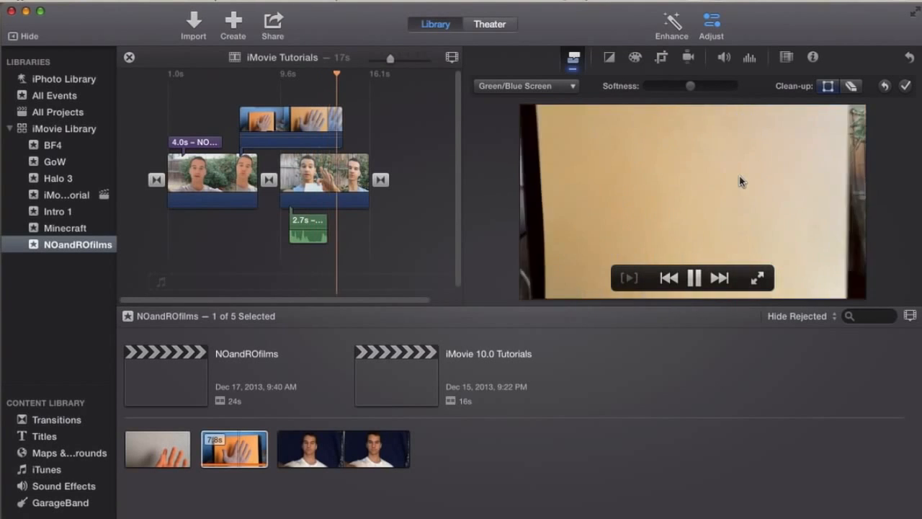
- Delete the orange-background overlay and place a 5.7 s middle section of IMG_0069 above the second timeline clip, starting just after that clip begins
click(320, 123)
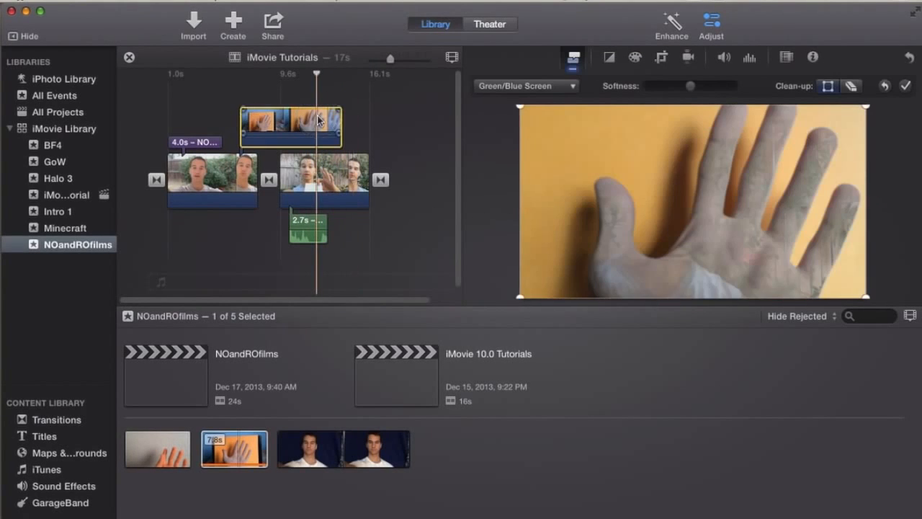
key(Delete)
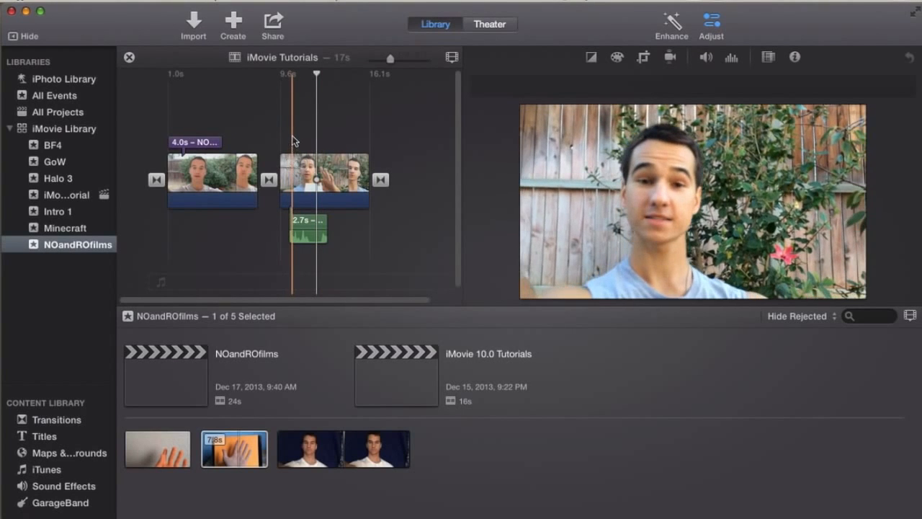
click(330, 454)
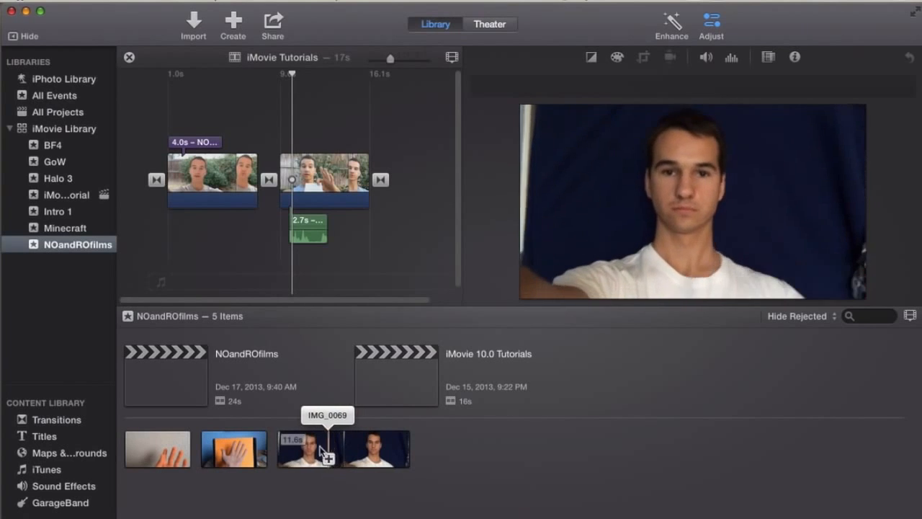
drag(317, 443, 382, 442)
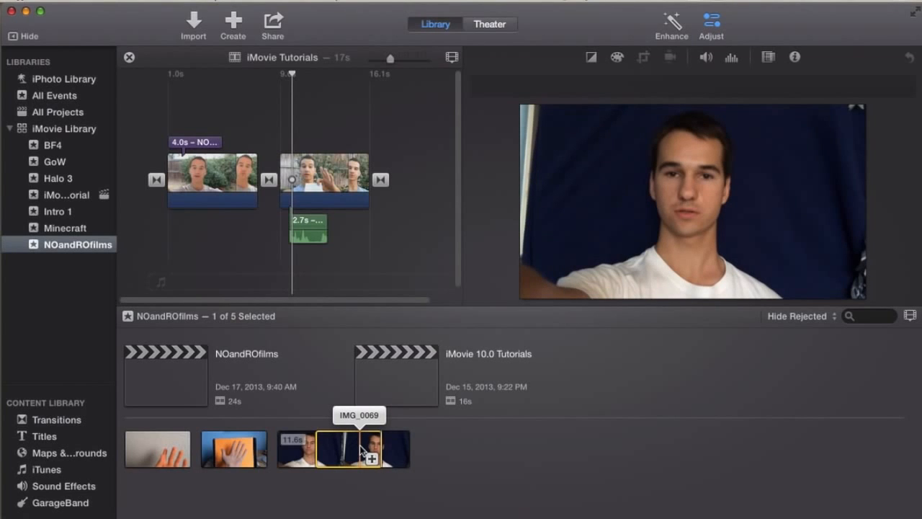
drag(349, 450, 321, 132)
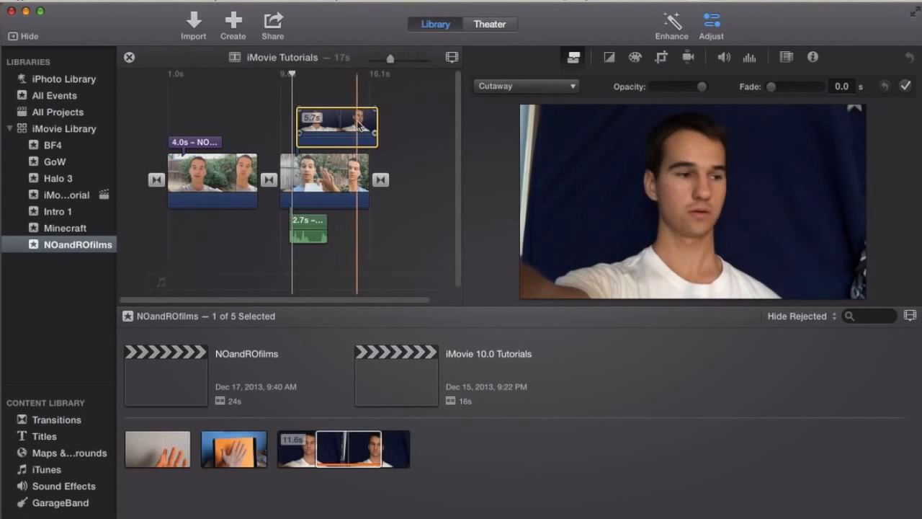
drag(325, 128, 314, 132)
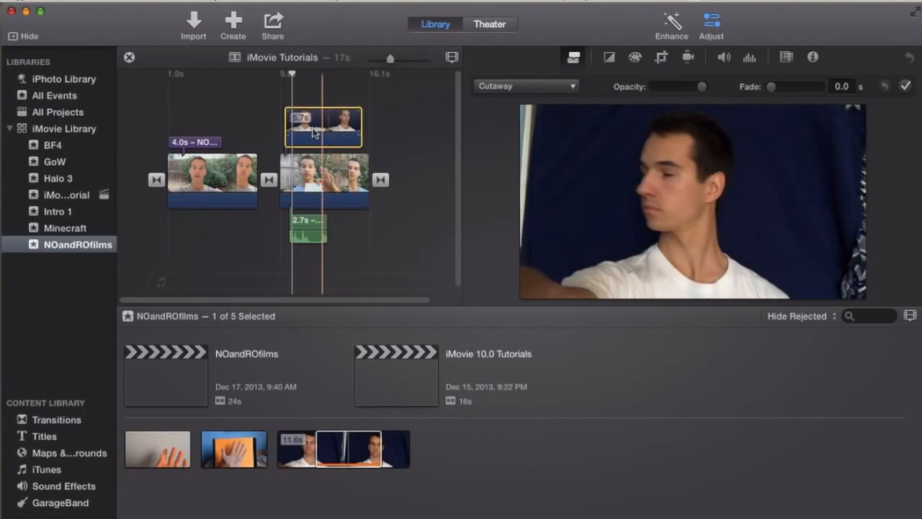
- Set the IMG_0069 overlay above the second timeline clip to Green/Blue Screen
click(521, 86)
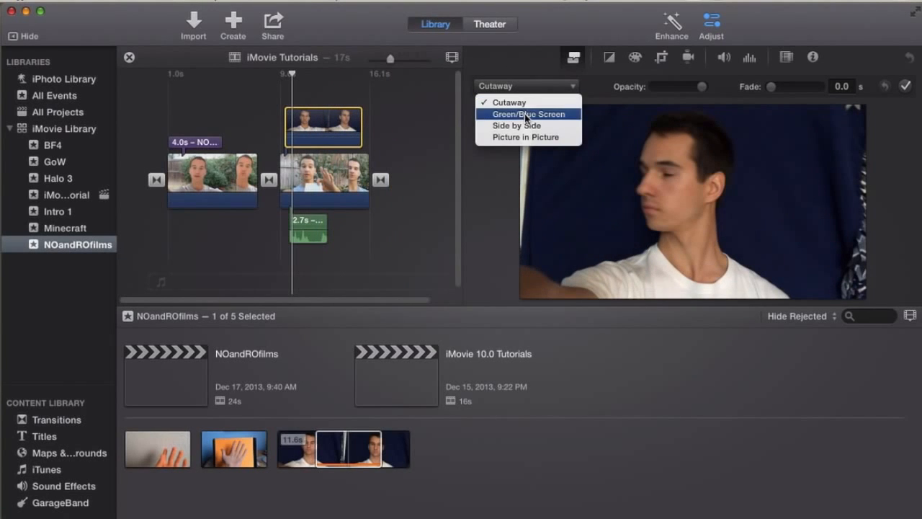
click(503, 196)
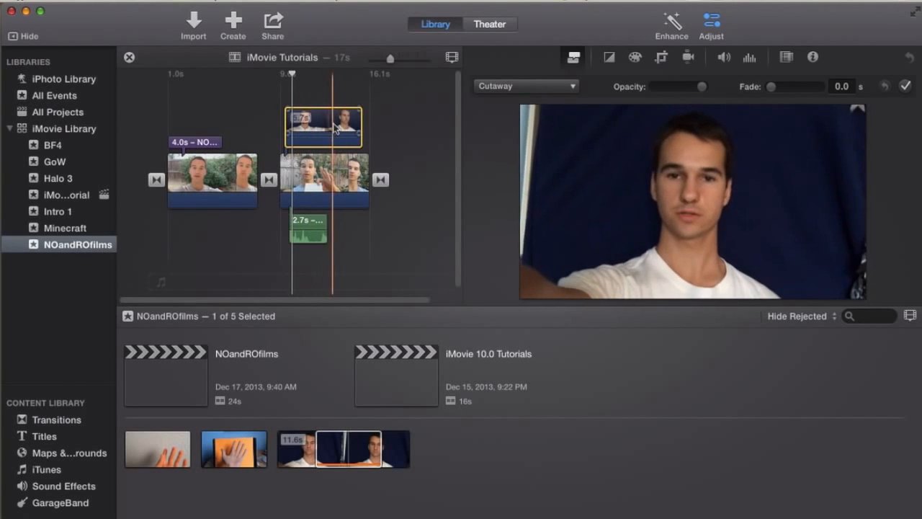
click(319, 176)
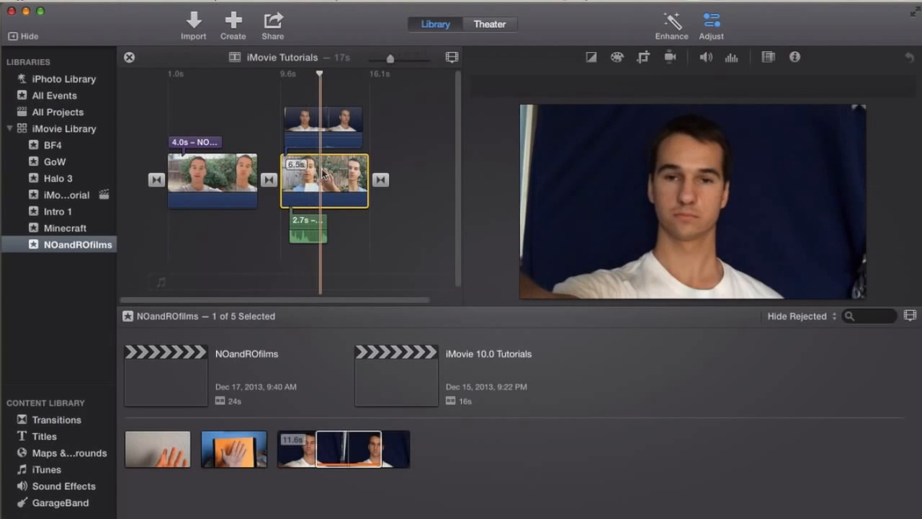
mouse_move(682, 167)
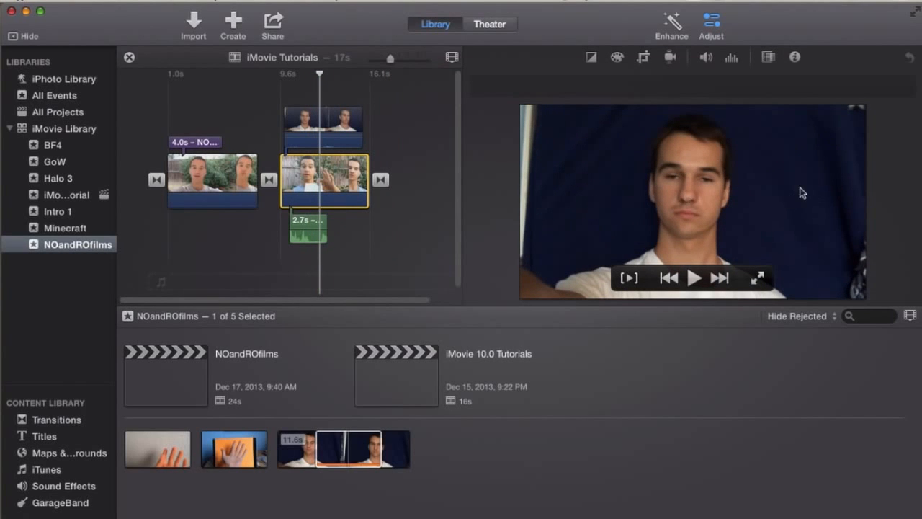
click(327, 129)
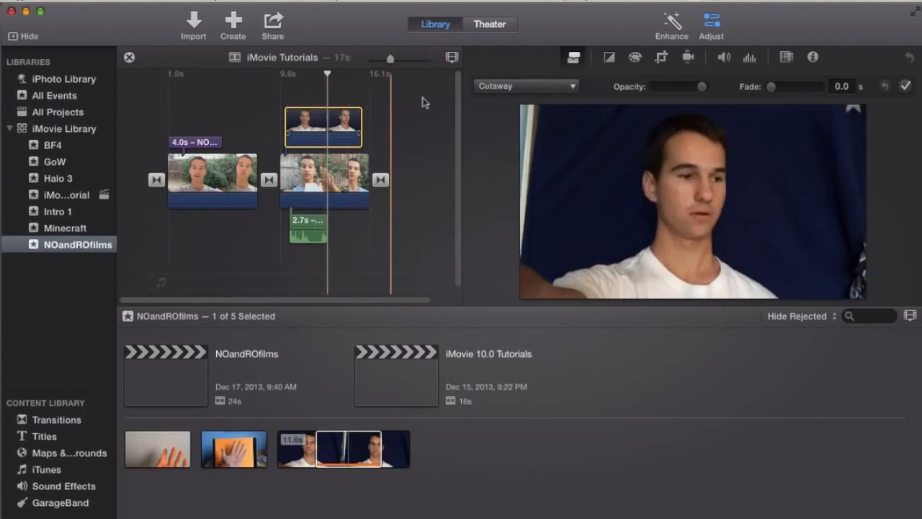
click(554, 86)
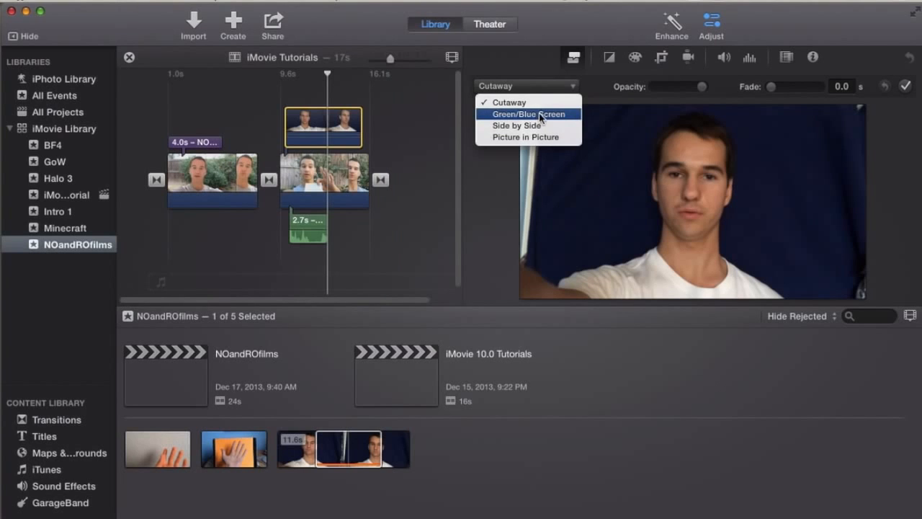
click(545, 115)
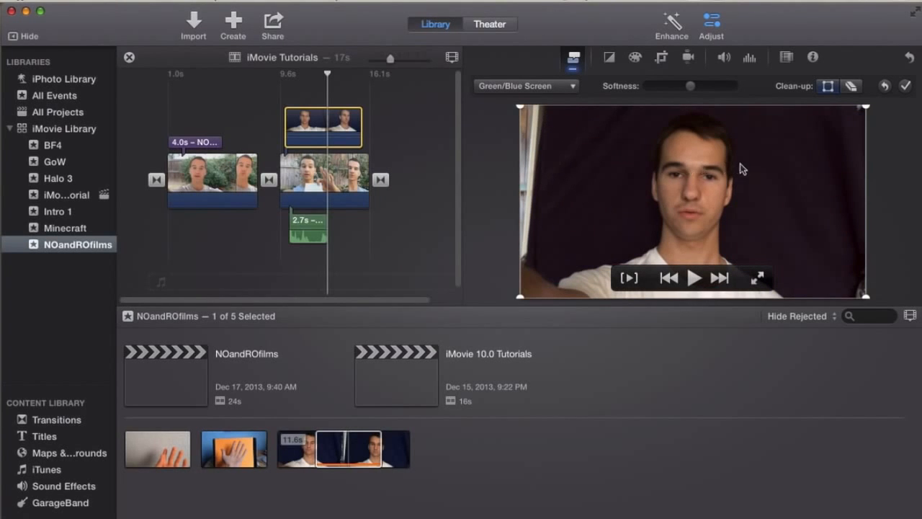
- Play back the keyed IMG_0069 overlay against the underlying clip and delete it from the timeline
click(335, 97)
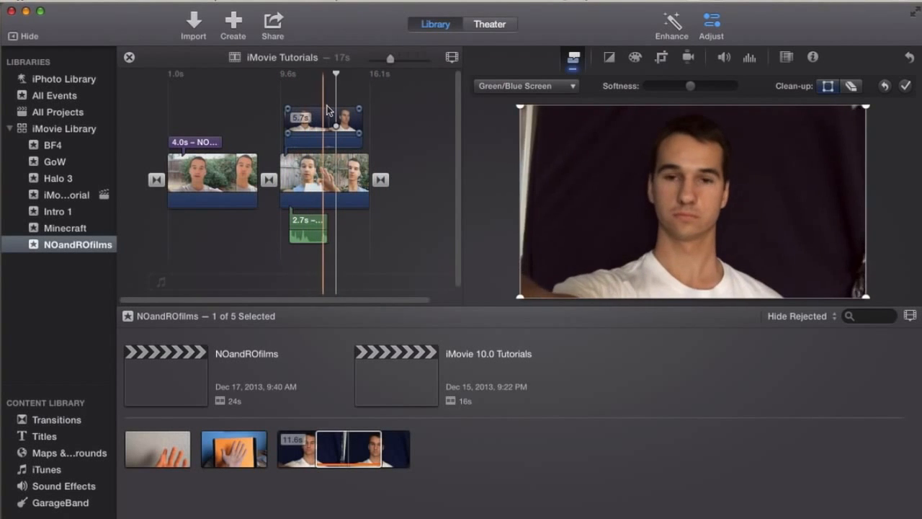
click(315, 121)
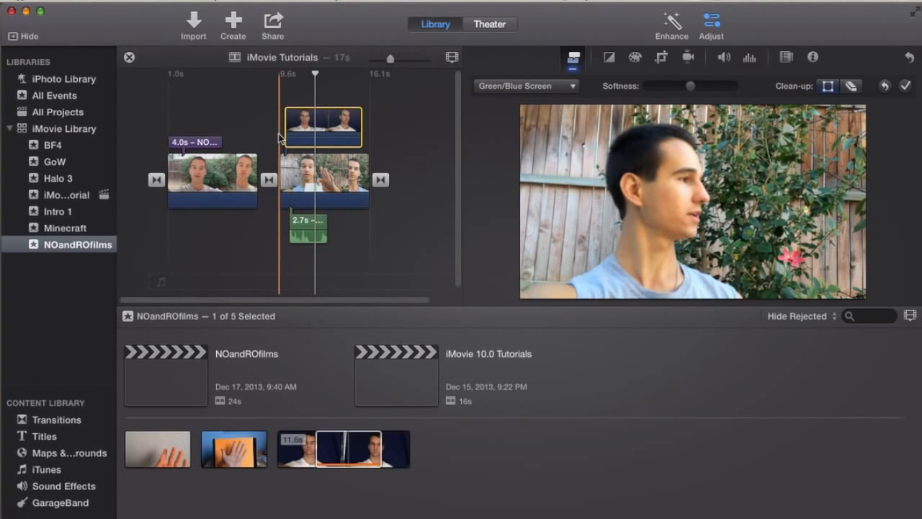
key(space)
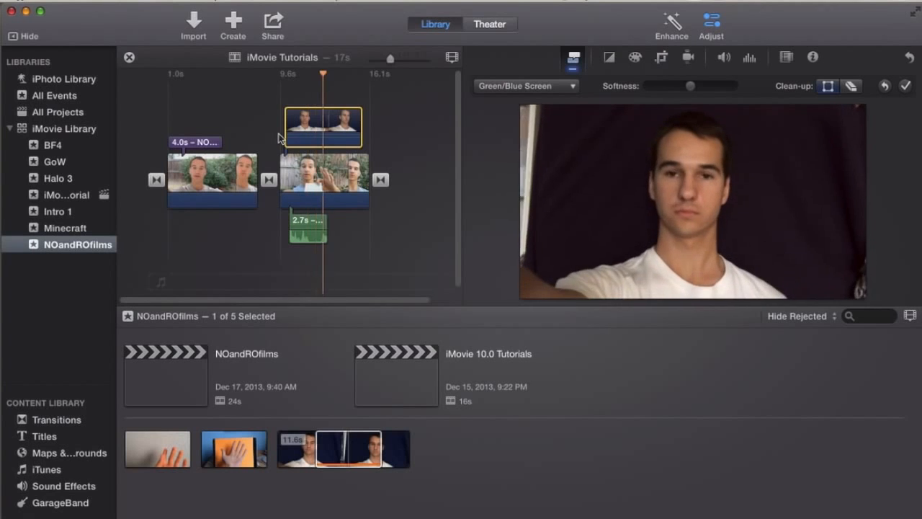
key(space)
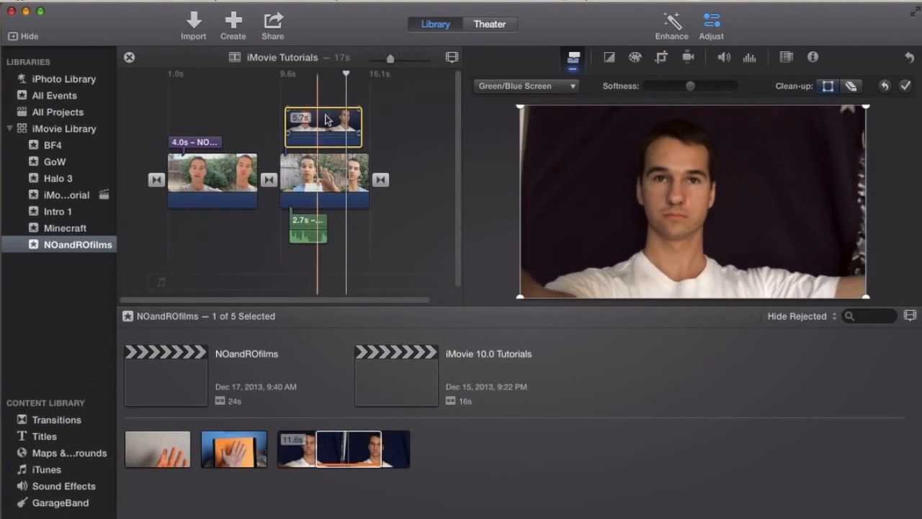
click(325, 120)
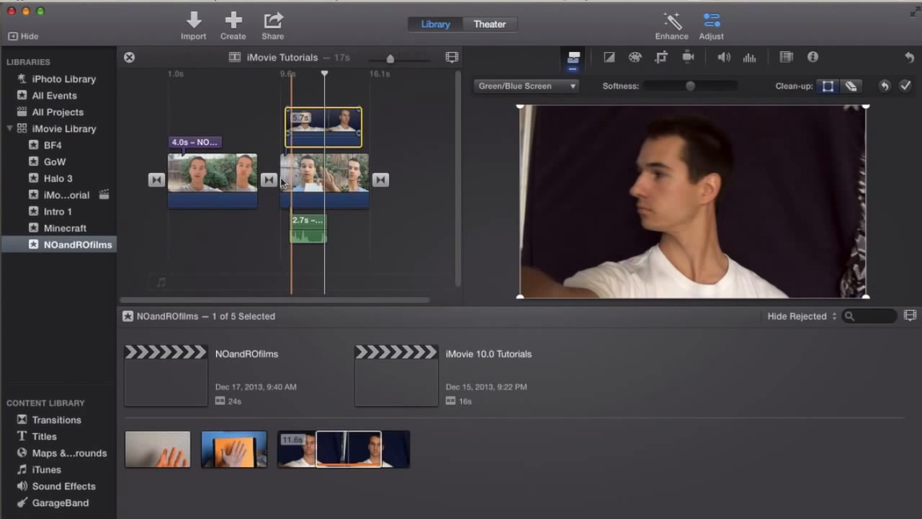
click(295, 172)
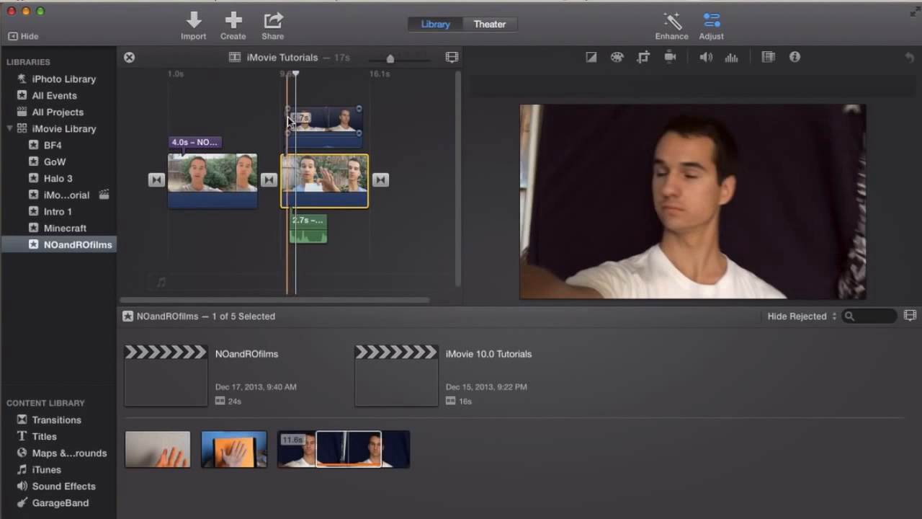
click(340, 118)
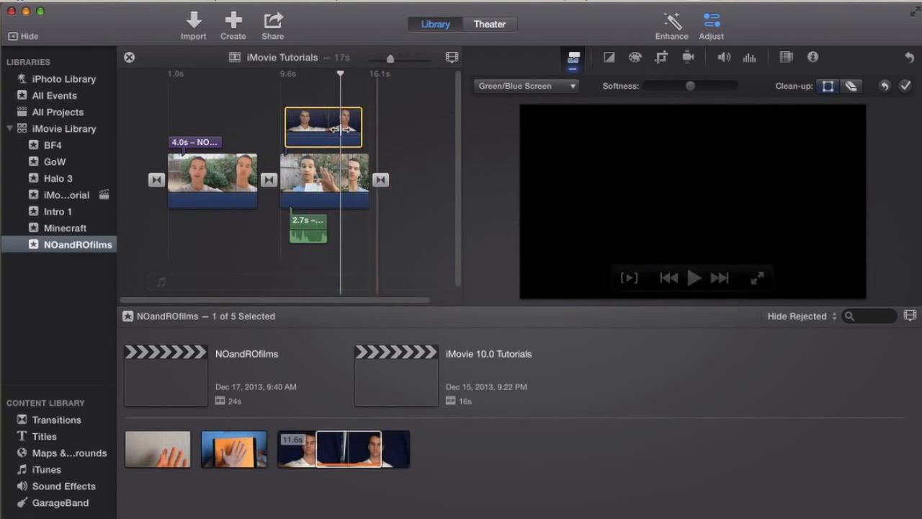
key(Delete)
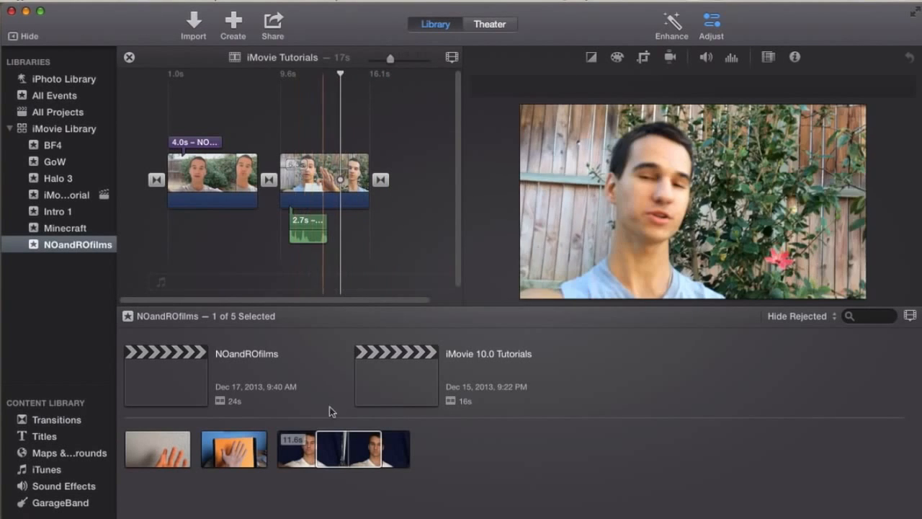
click(280, 461)
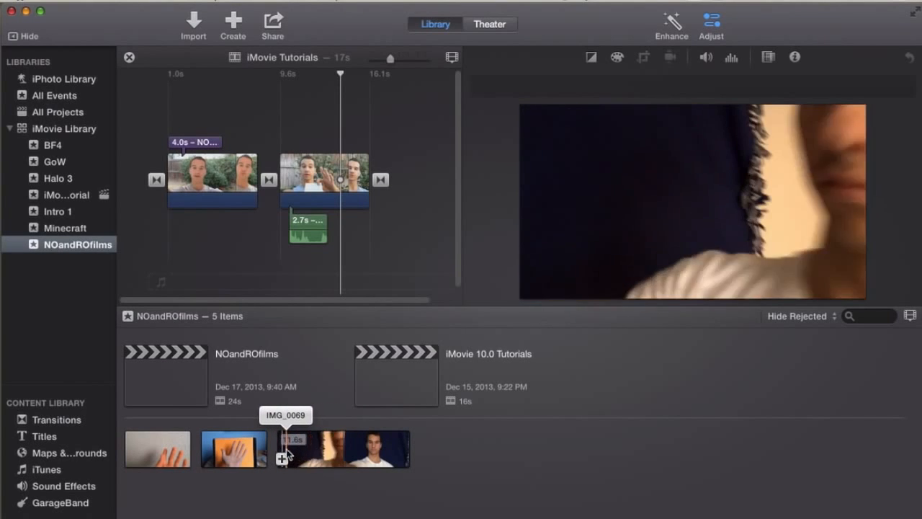
- Place the whole 11.6 s IMG_0069 clip above the timeline, starting about three-quarters into the first clip, and set the overlay to Green/Blue Screen
drag(284, 450, 480, 435)
drag(341, 447, 242, 121)
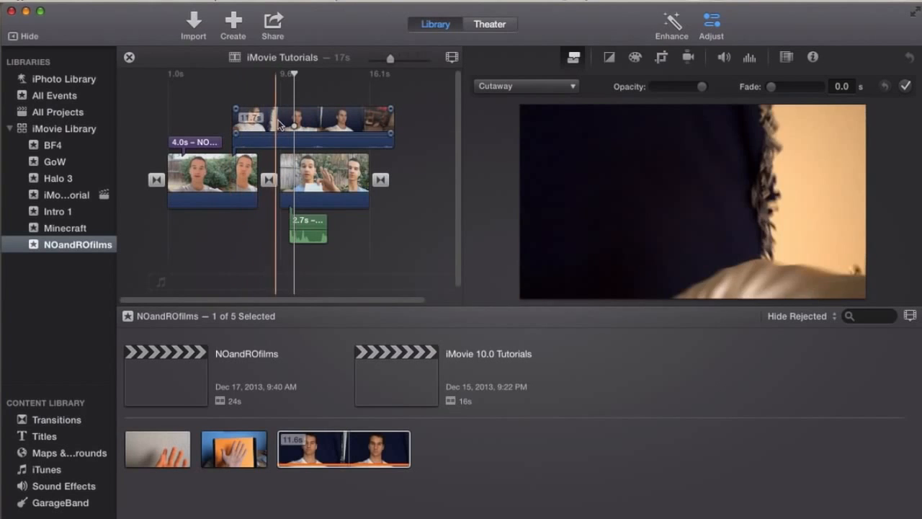
click(305, 124)
click(502, 93)
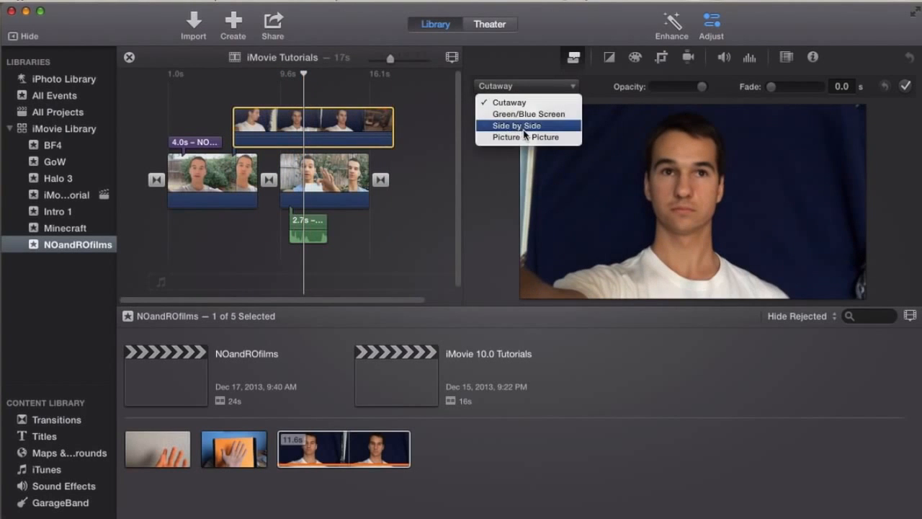
click(526, 116)
- Play back the keyed full-length IMG_0069 overlay from the last part of the first timeline clip through the overlay's end
key(space)
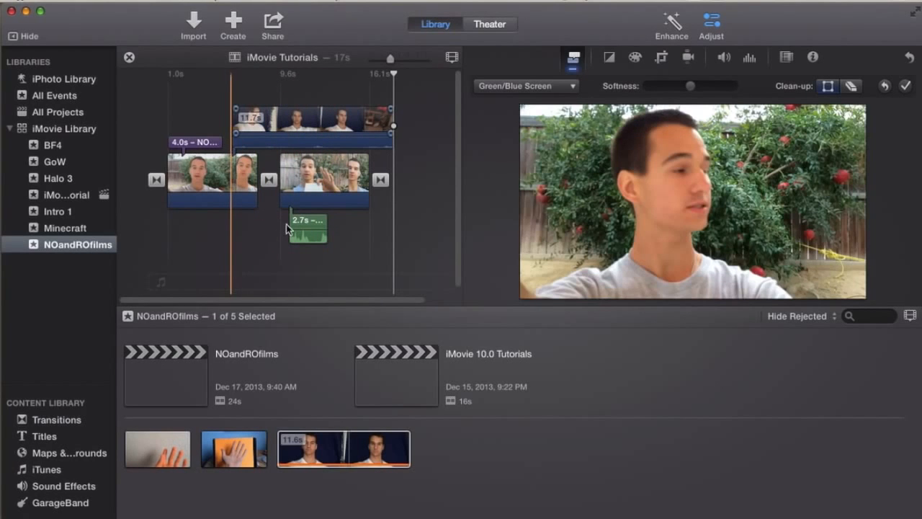
click(246, 215)
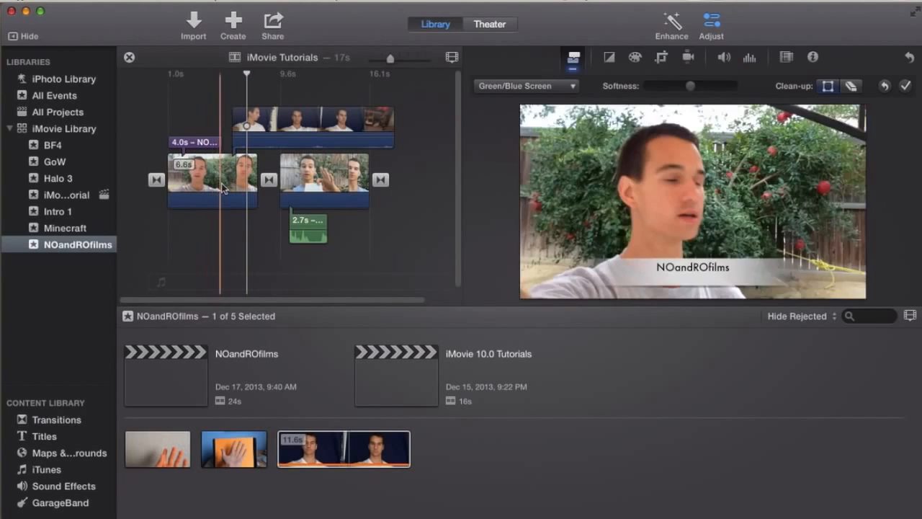
key(space)
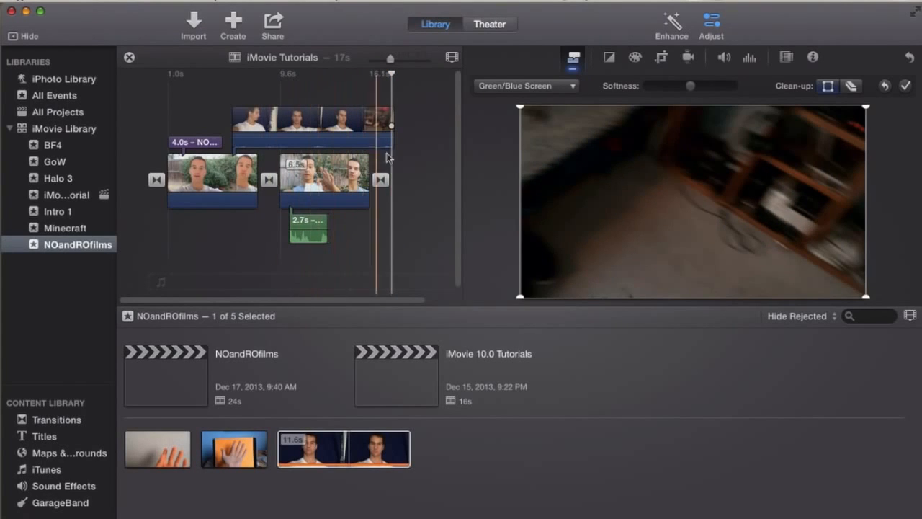
- Trim the end of the keyed IMG_0069 overlay to the end of the second timeline clip, and delete the overlay
drag(395, 123, 364, 131)
click(268, 167)
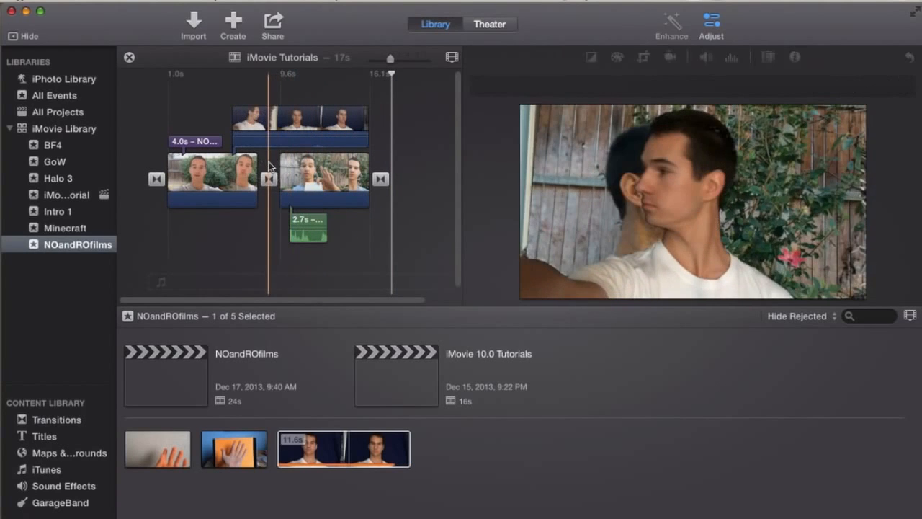
click(322, 118)
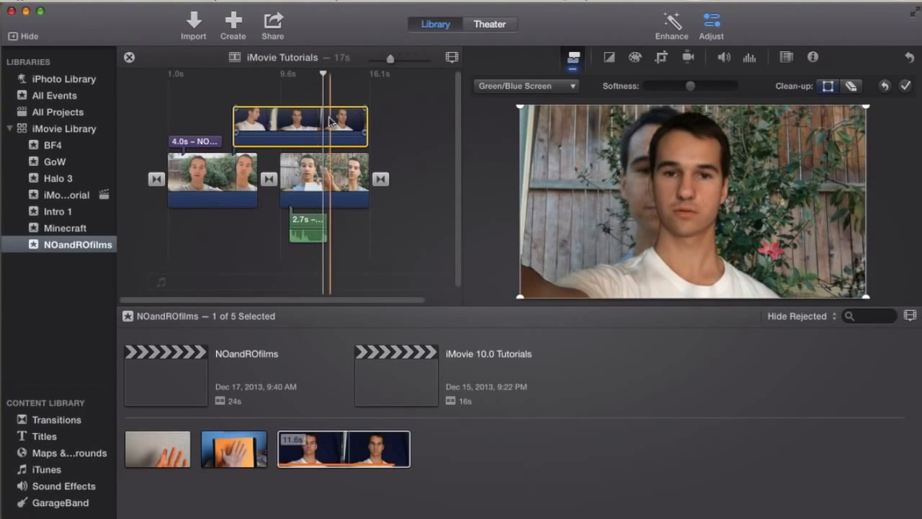
key(Delete)
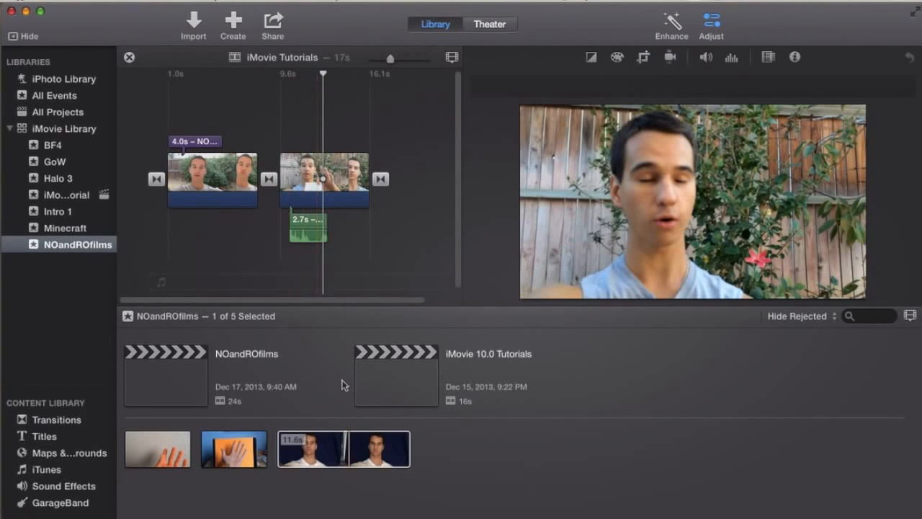
- Compare the dark blue background of the IMG_0069 source clip with the opening frame of the second timeline clip
click(339, 451)
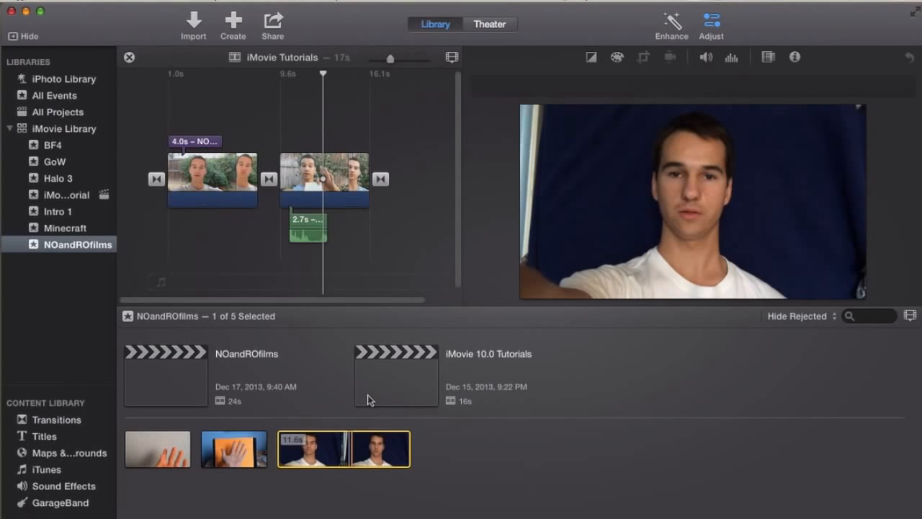
click(282, 130)
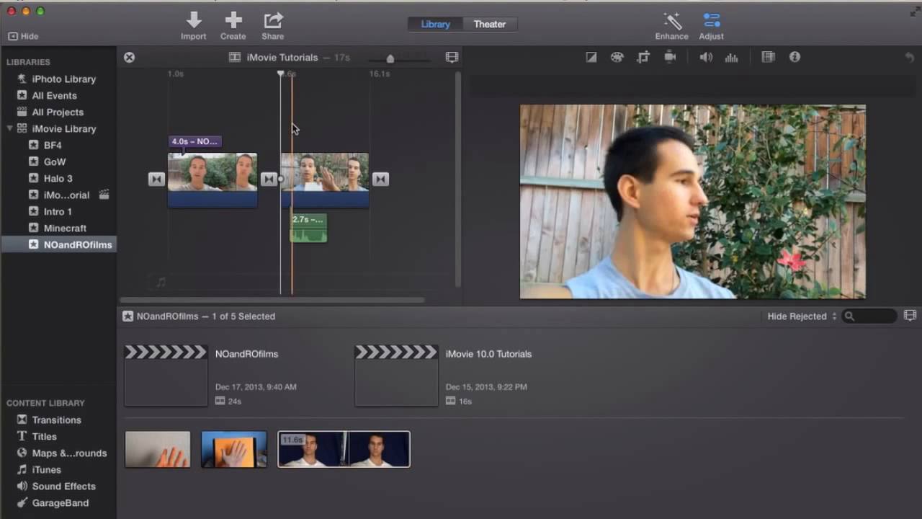
key(space)
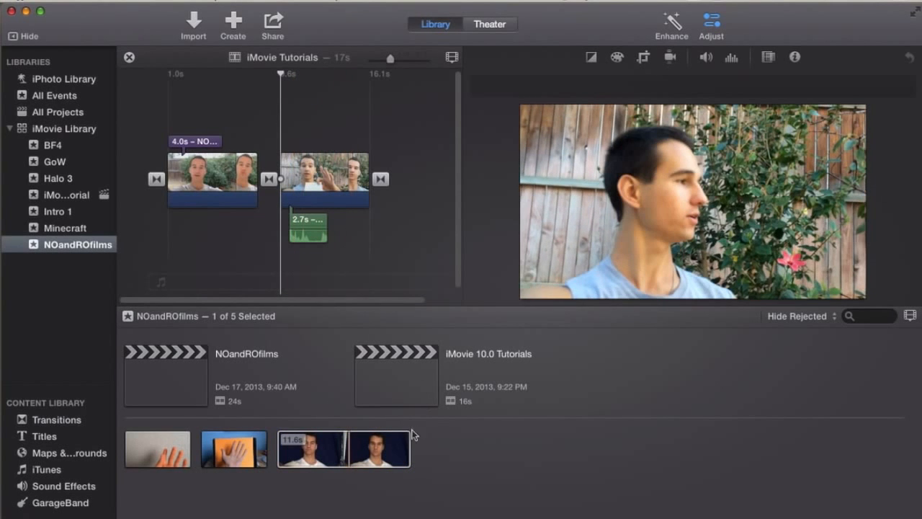